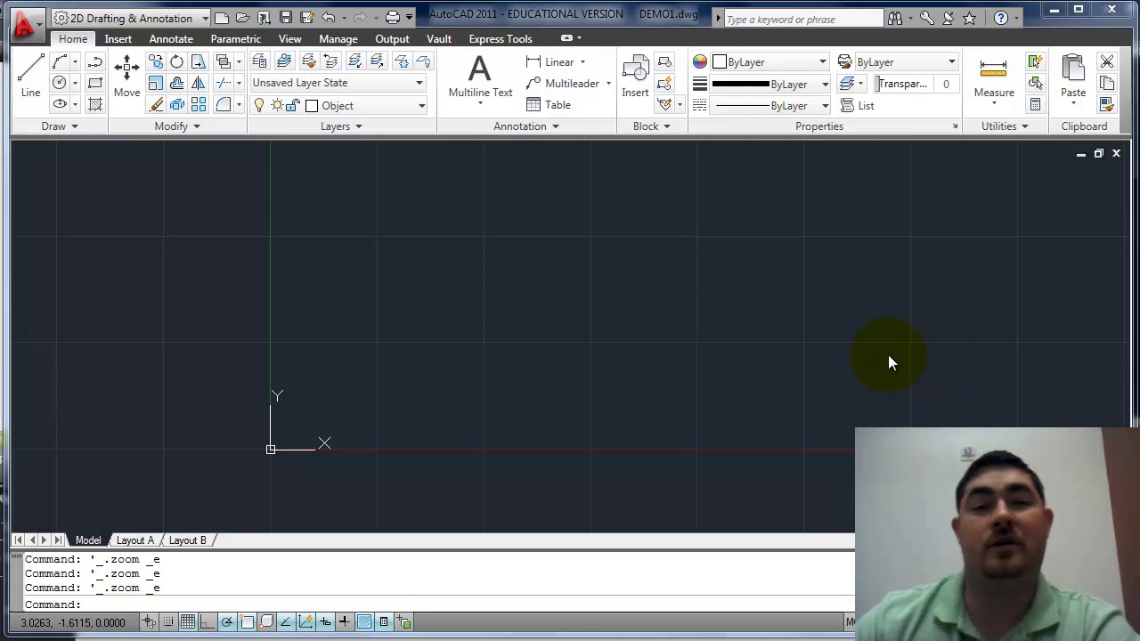
Expand the Circle dropdown in the Home tab's Draw panel to list the circle drawing methods
left_click(76, 84)
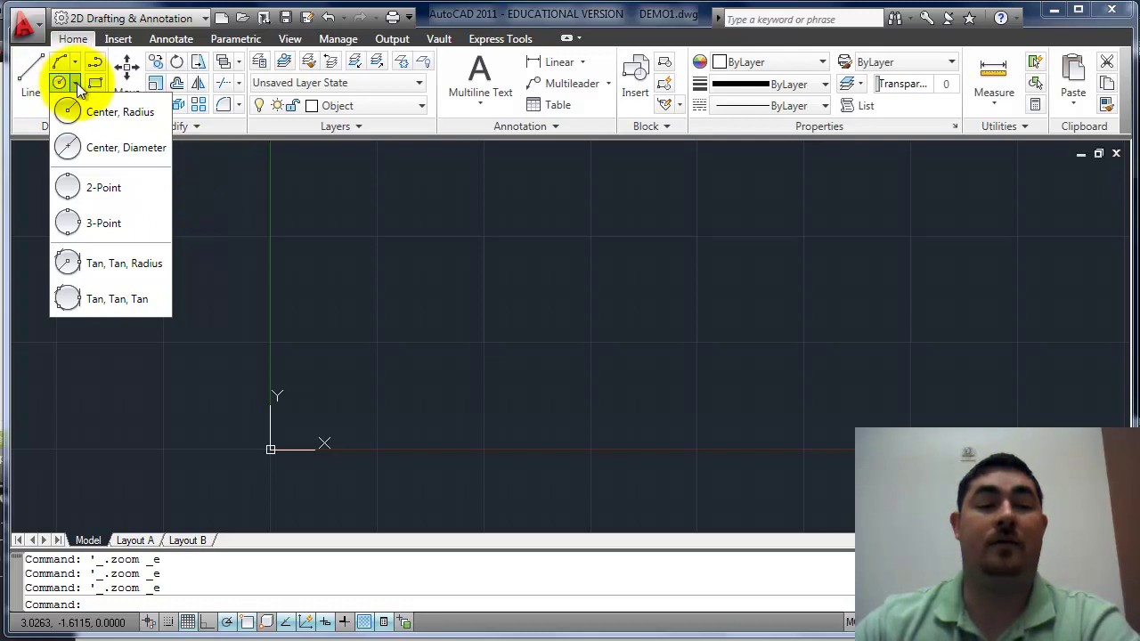
Draw a circle of diameter 3 around a picked centre, then begin window-selecting it
left_click(289, 241)
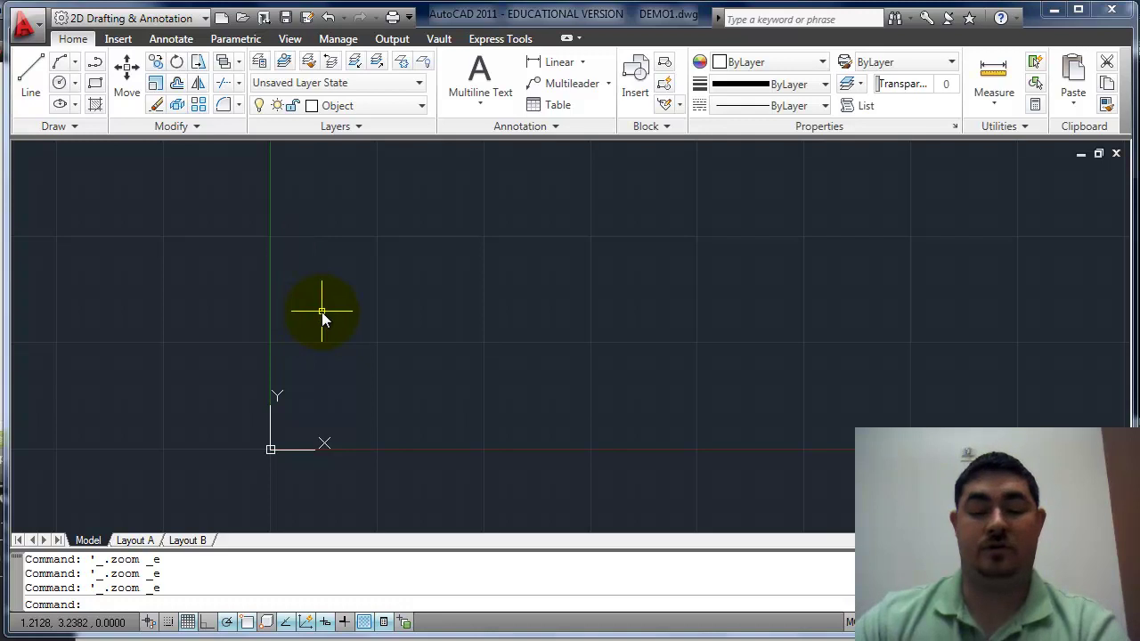
type("c")
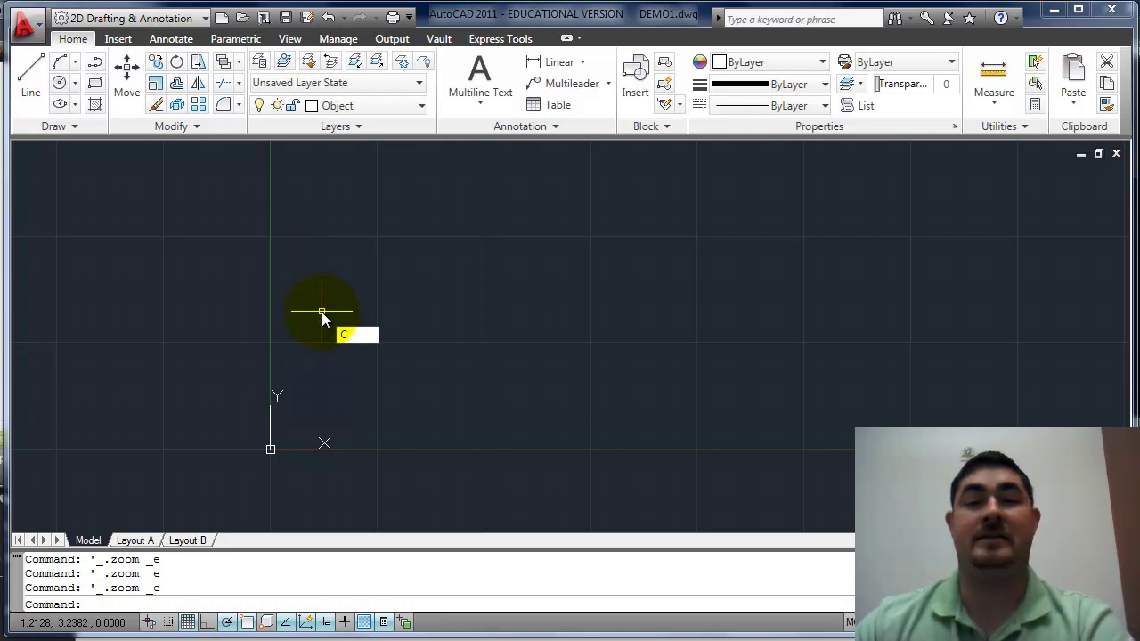
key("Return")
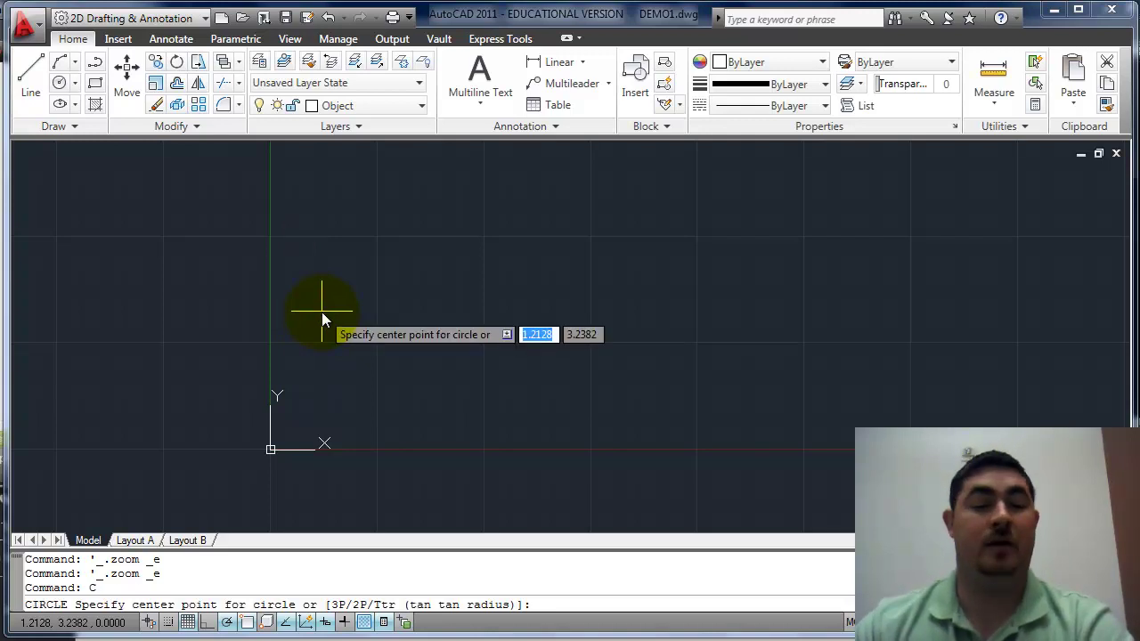
left_click(482, 297)
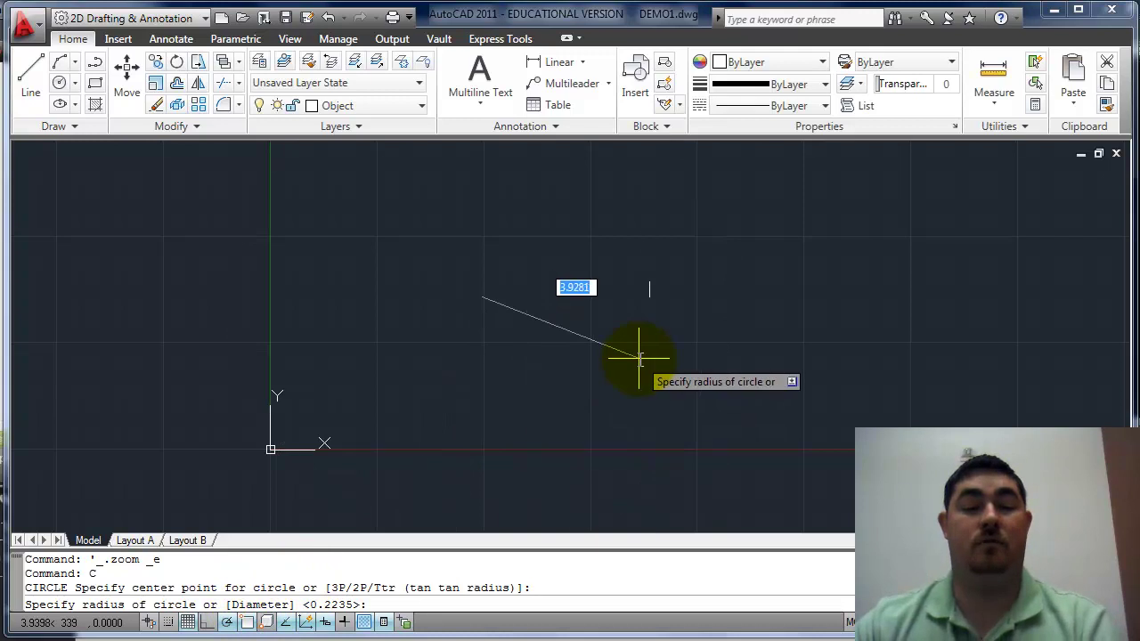
type("D")
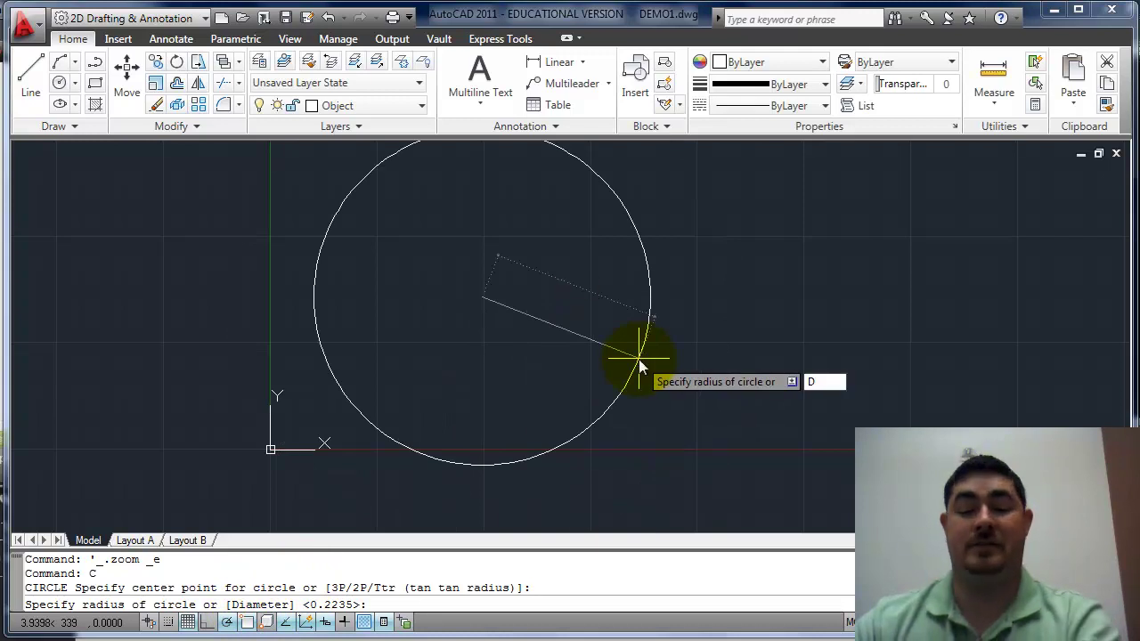
key("Return")
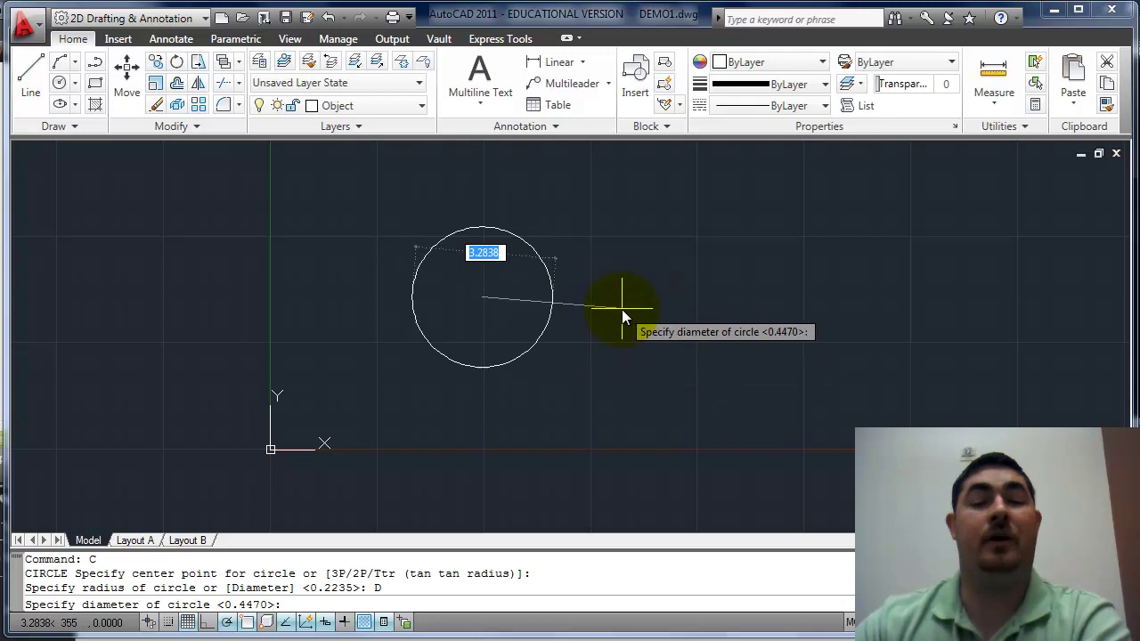
type("3")
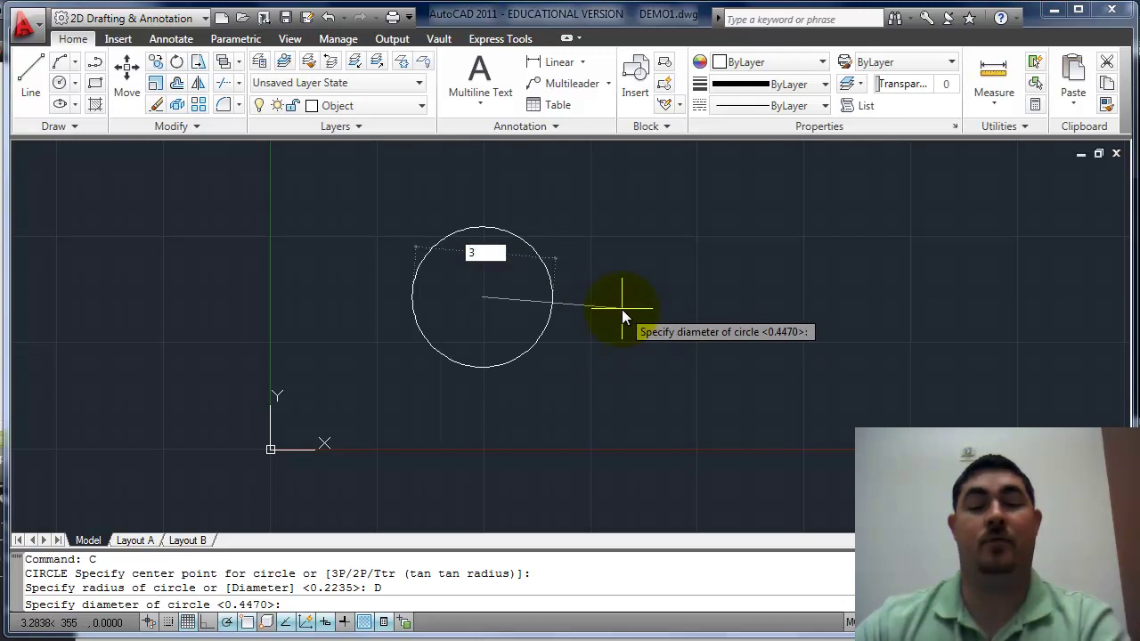
key("Return")
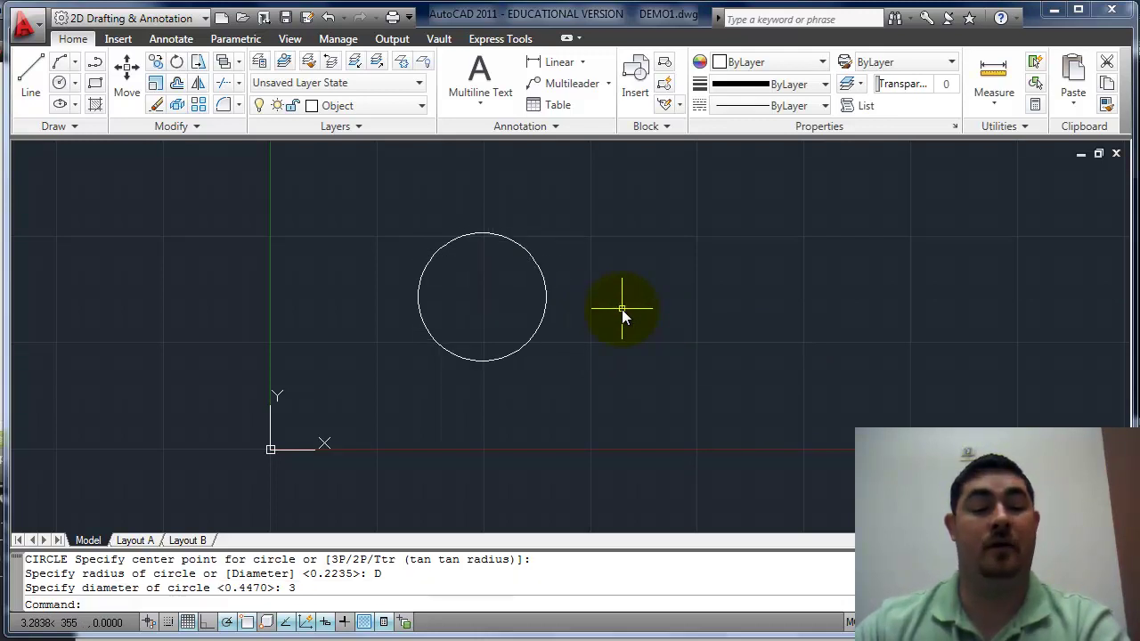
left_click(529, 322)
Erase the diameter-3 circle and cancel a stray new circle that was started
left_click(437, 395)
key("Delete")
type("C")
key("Return")
left_click(445, 318)
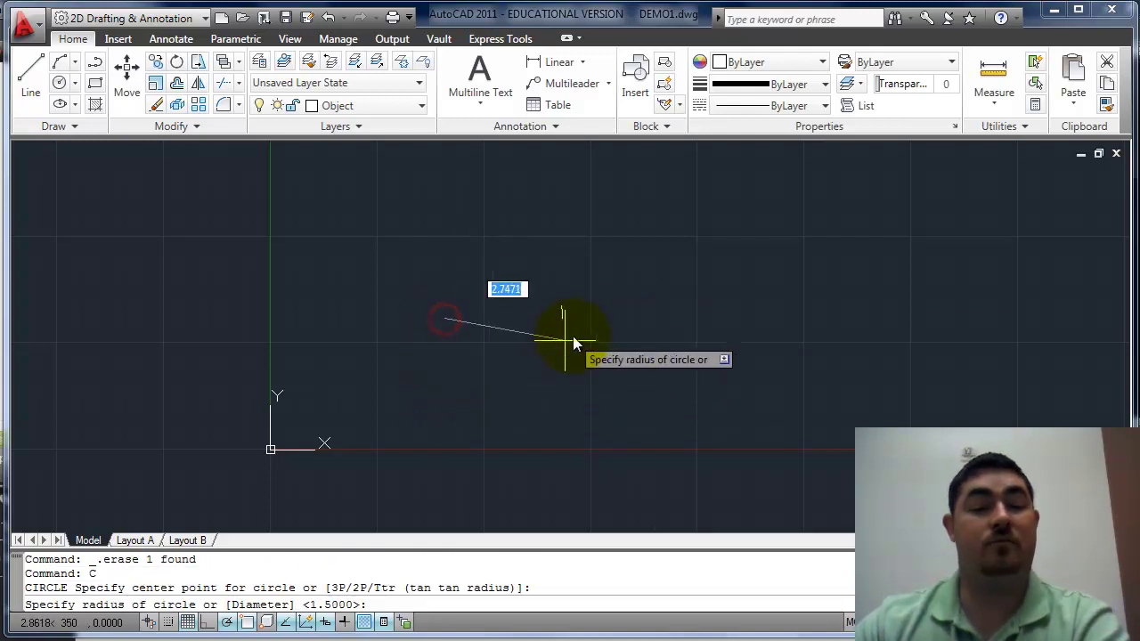
key("Escape")
Draw a two-point (2P) circle of diameter 4 from a picked first endpoint
key("Return")
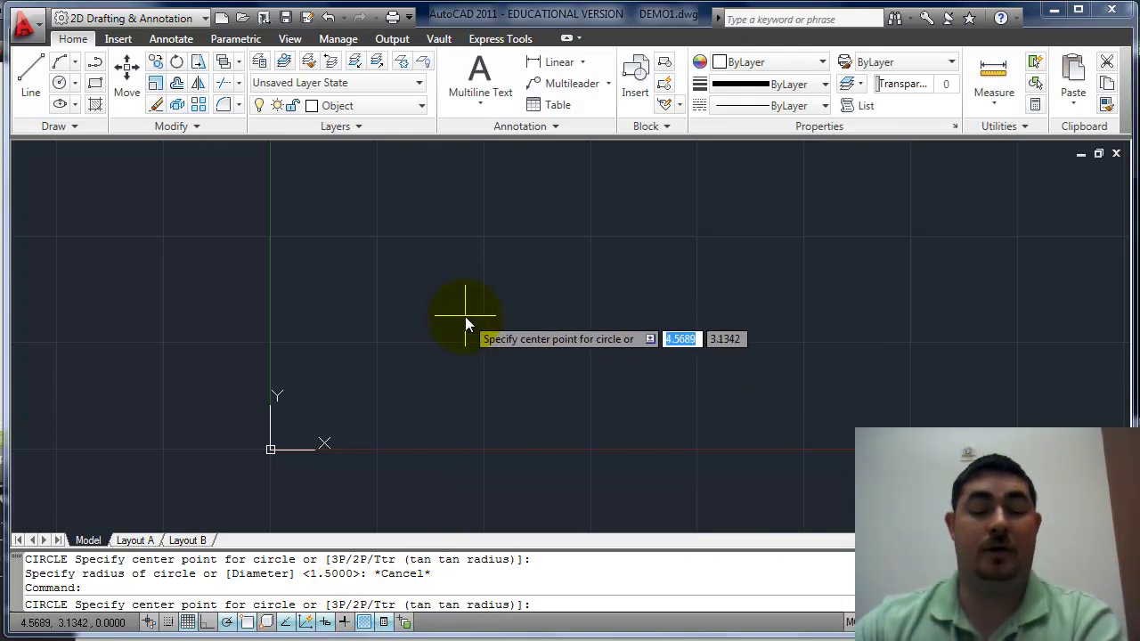
type("2P")
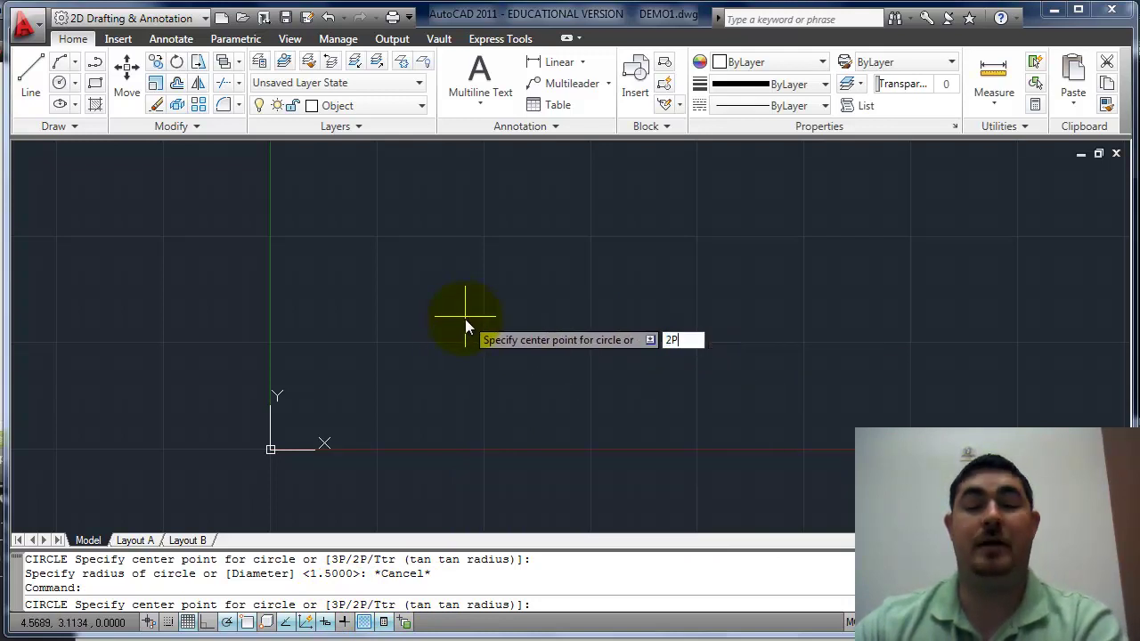
key("Return")
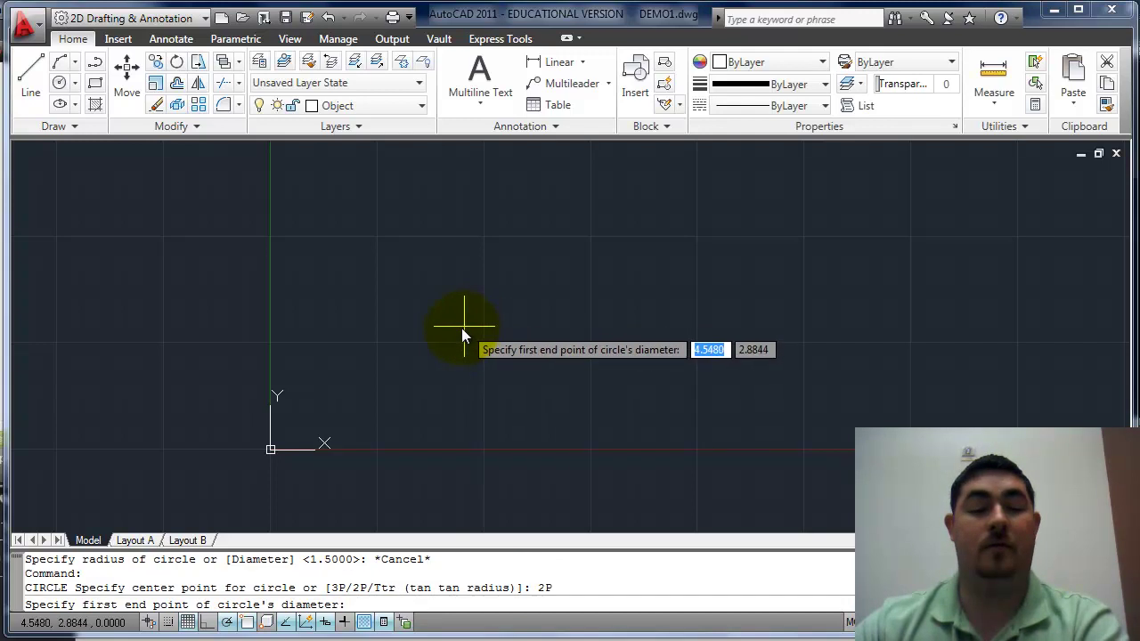
left_click(360, 308)
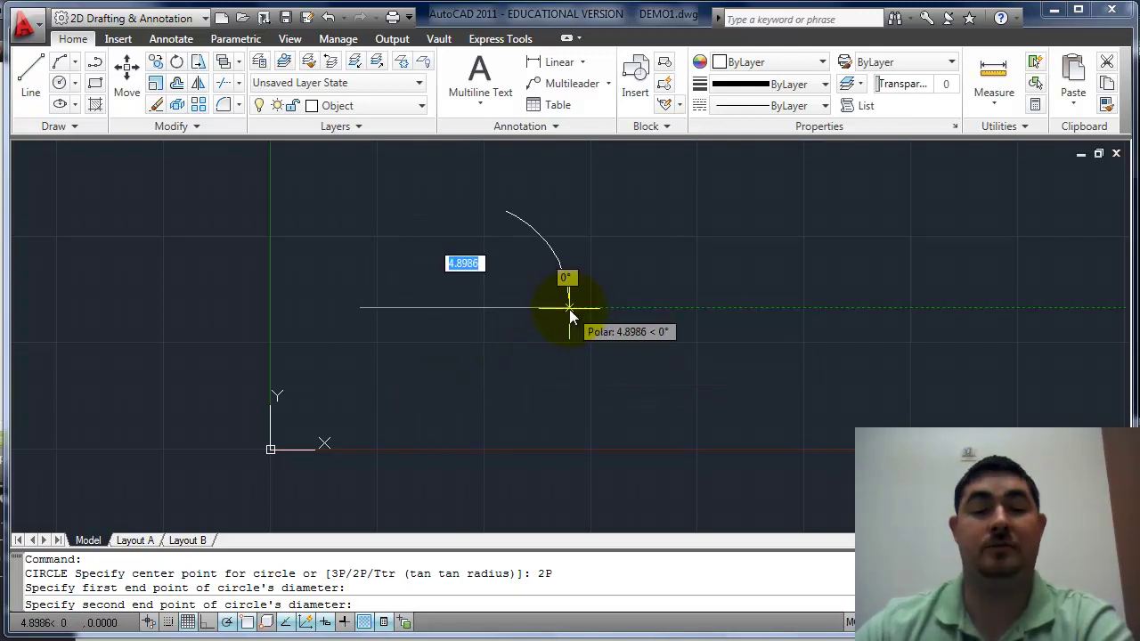
type("4")
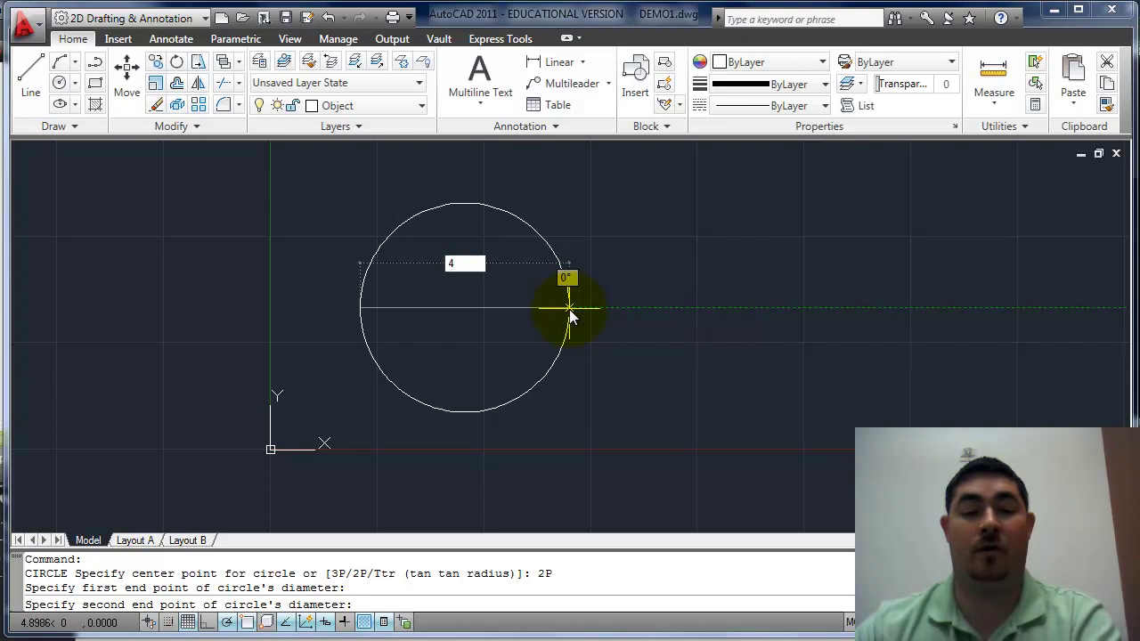
key("Return")
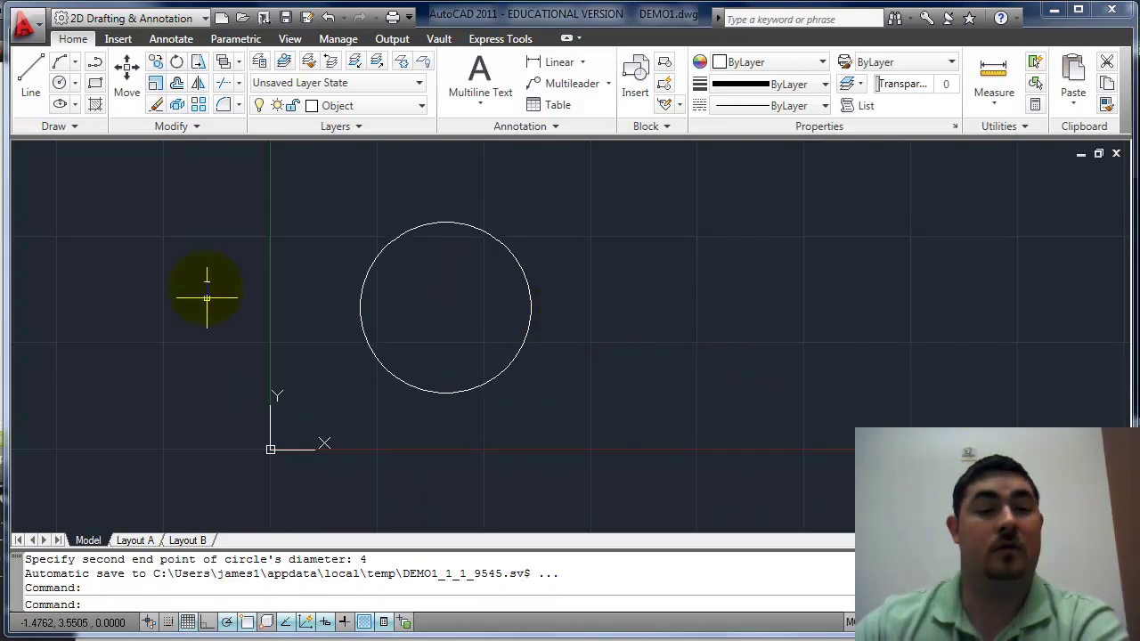
Draw a larger three-point (3P) circle through three picks right of the first circle
key("Return")
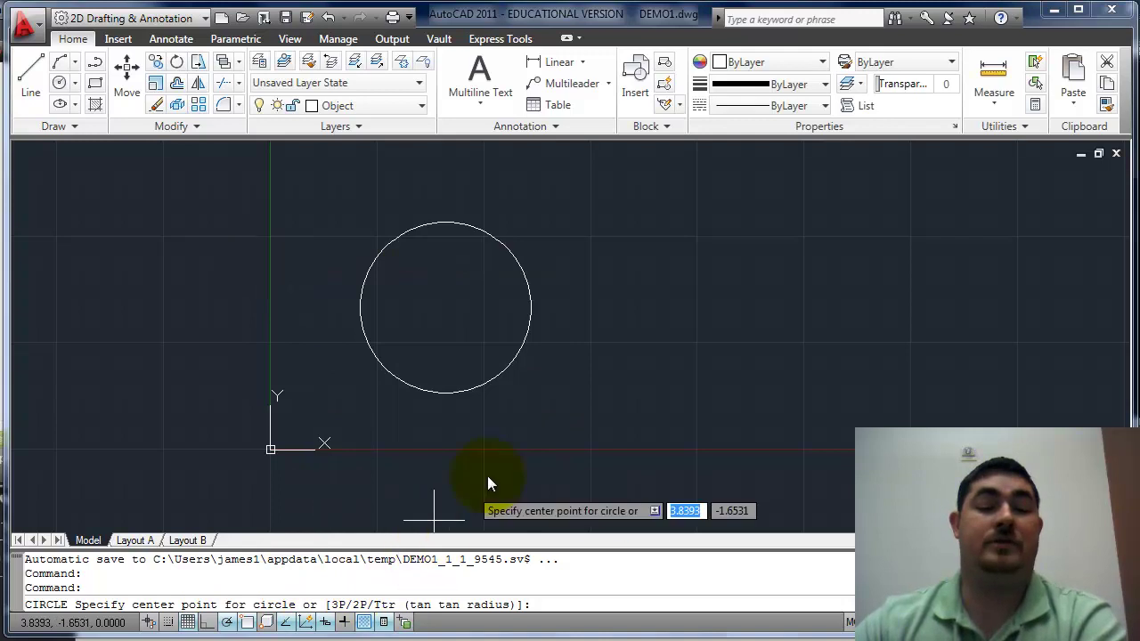
type("3P")
key("Return")
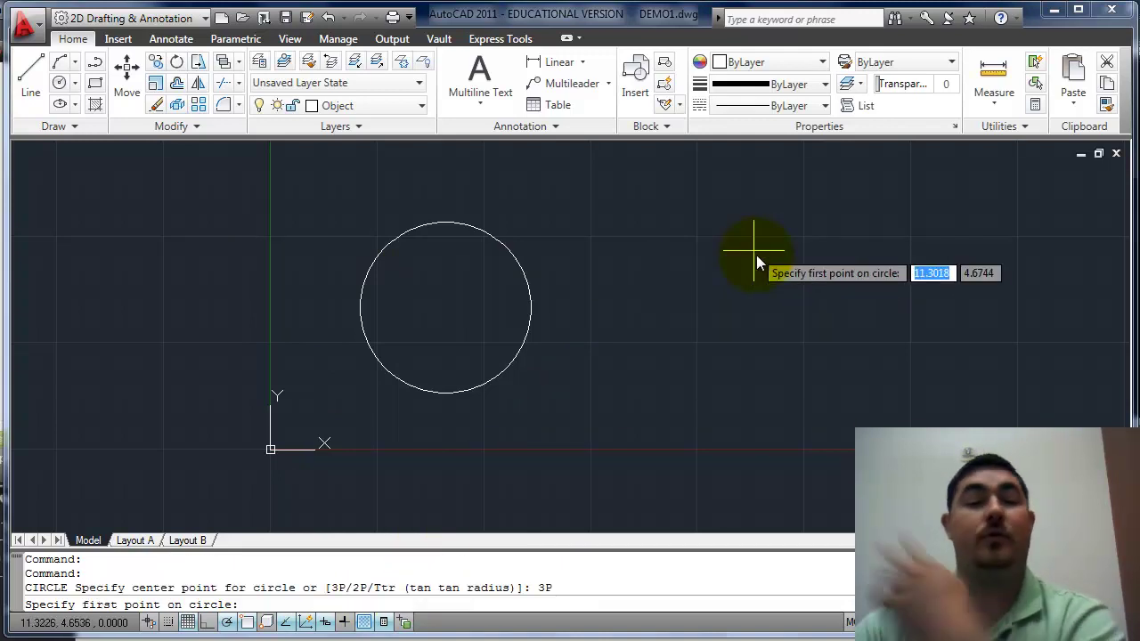
left_click(718, 285)
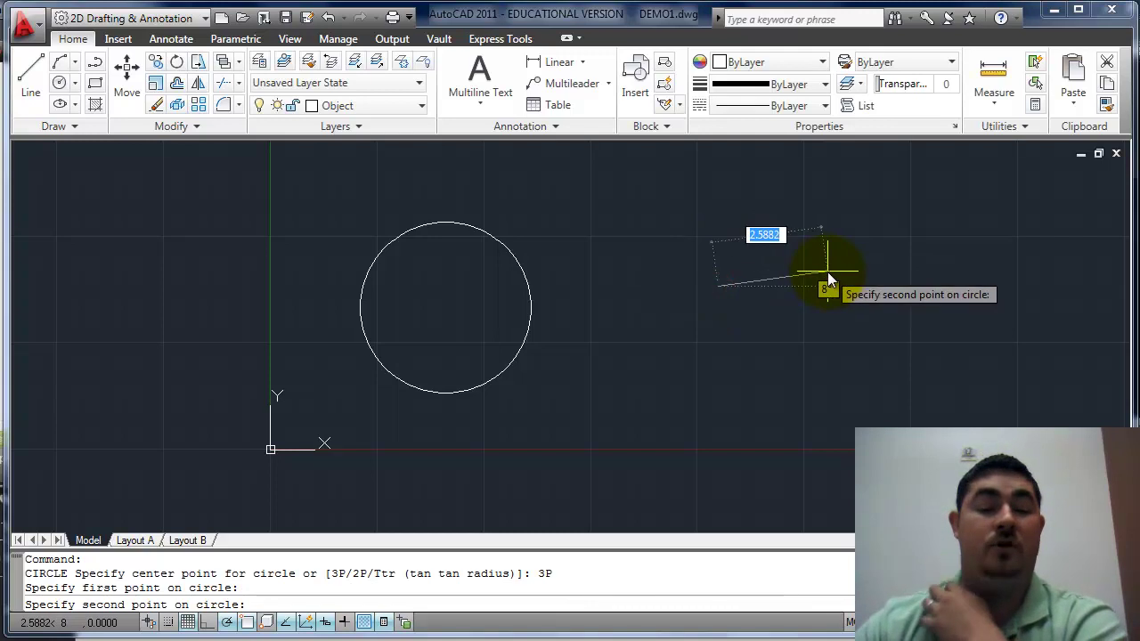
left_click(886, 220)
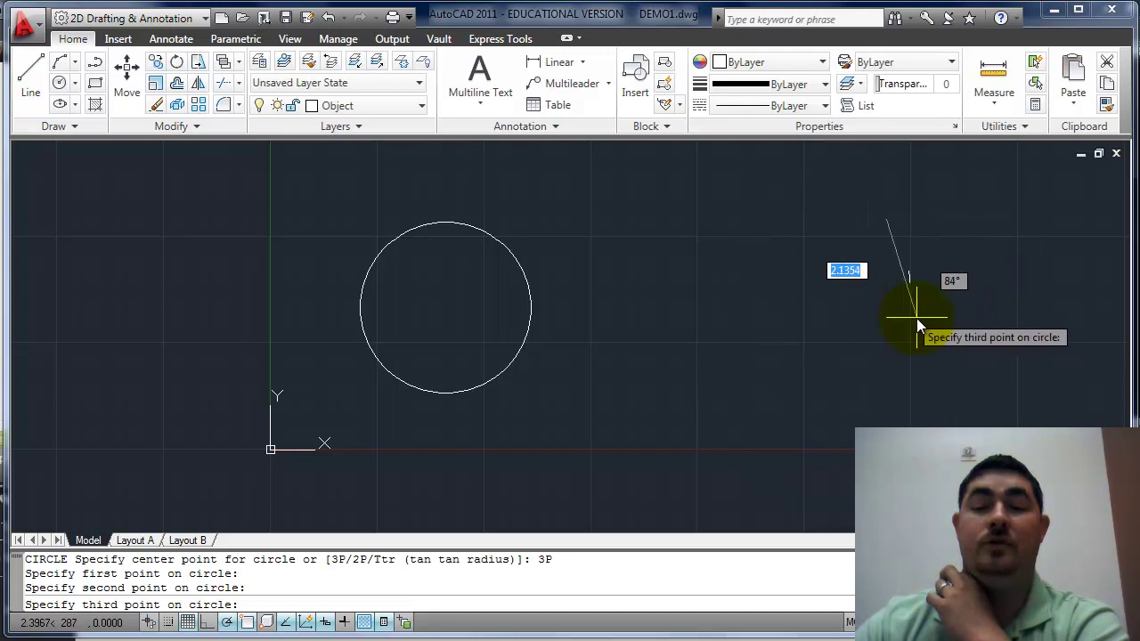
left_click(987, 336)
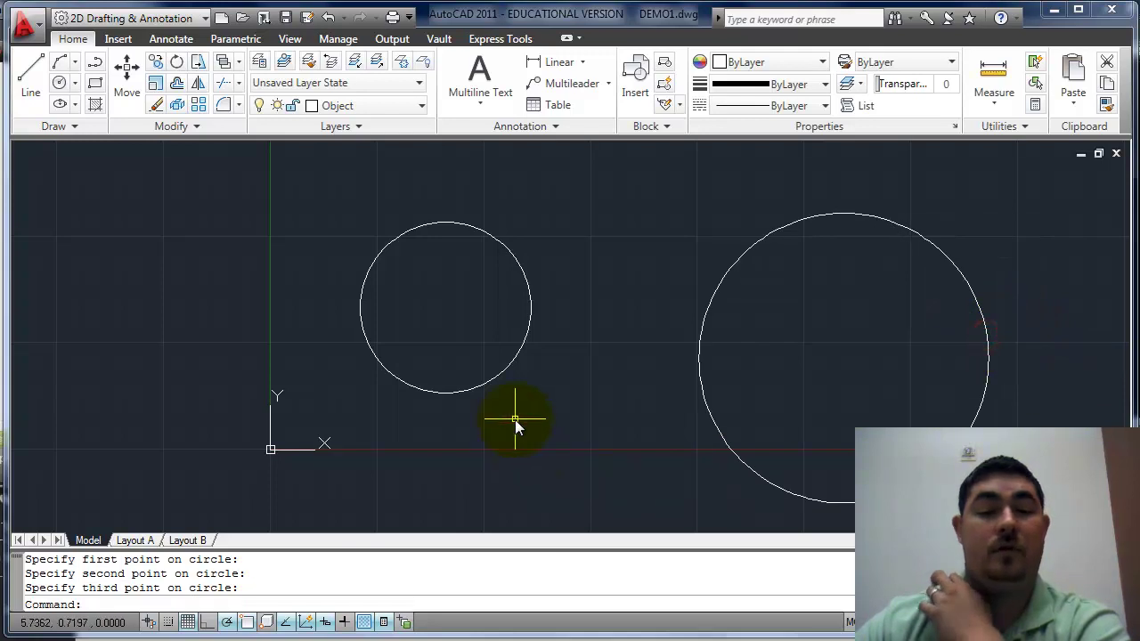
key("Return")
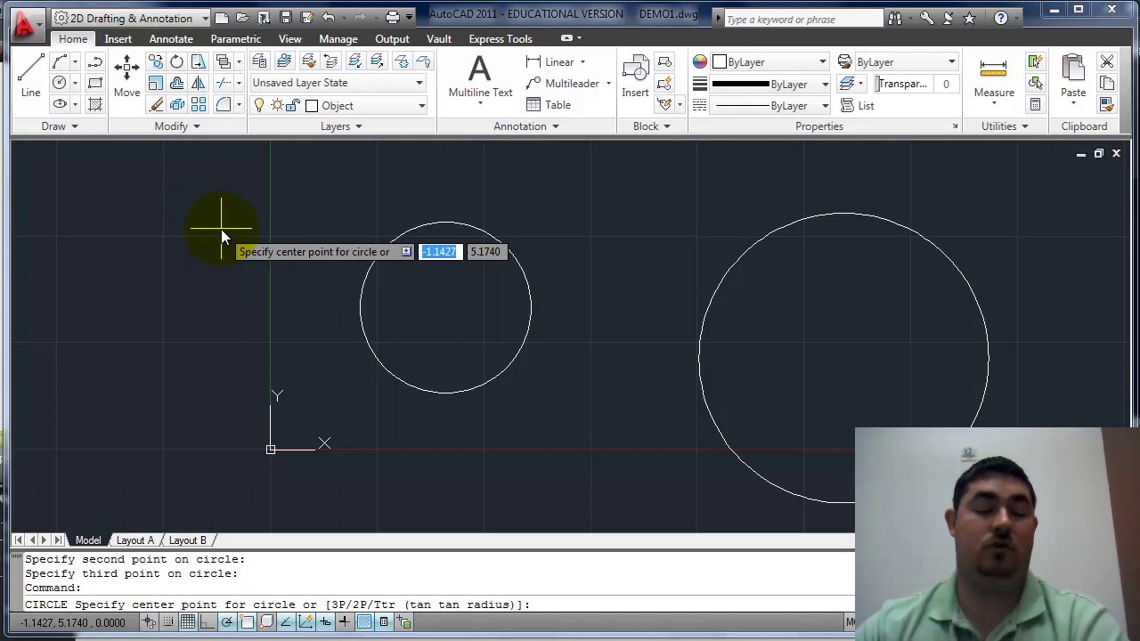
Draw a radius-10 TTR circle tangent to the small left and big right circles
type("TT")
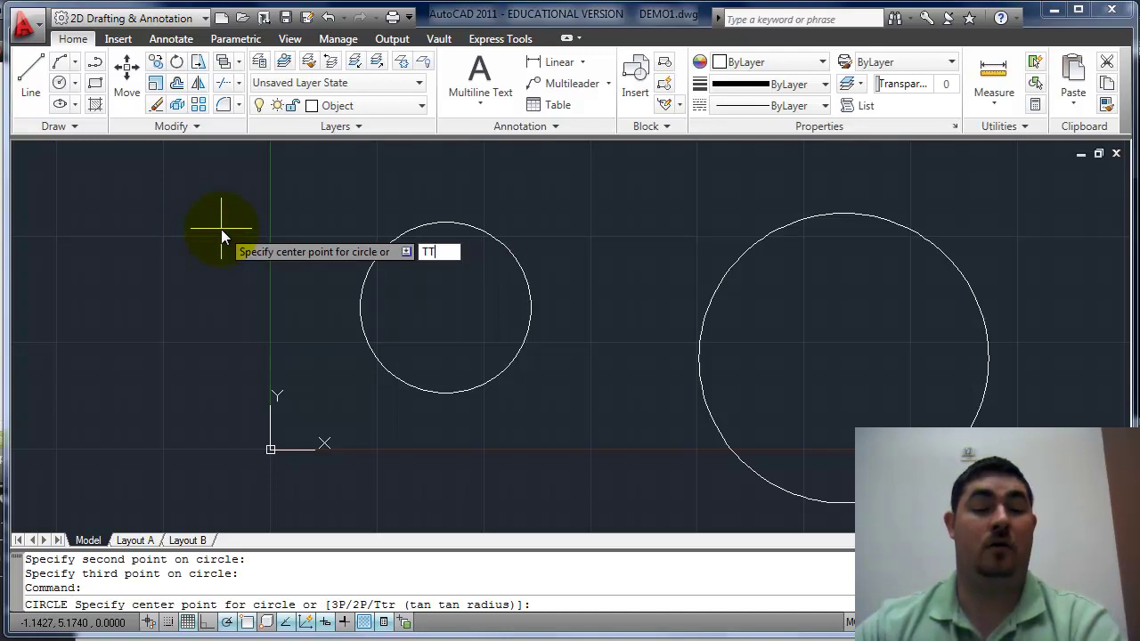
type("R")
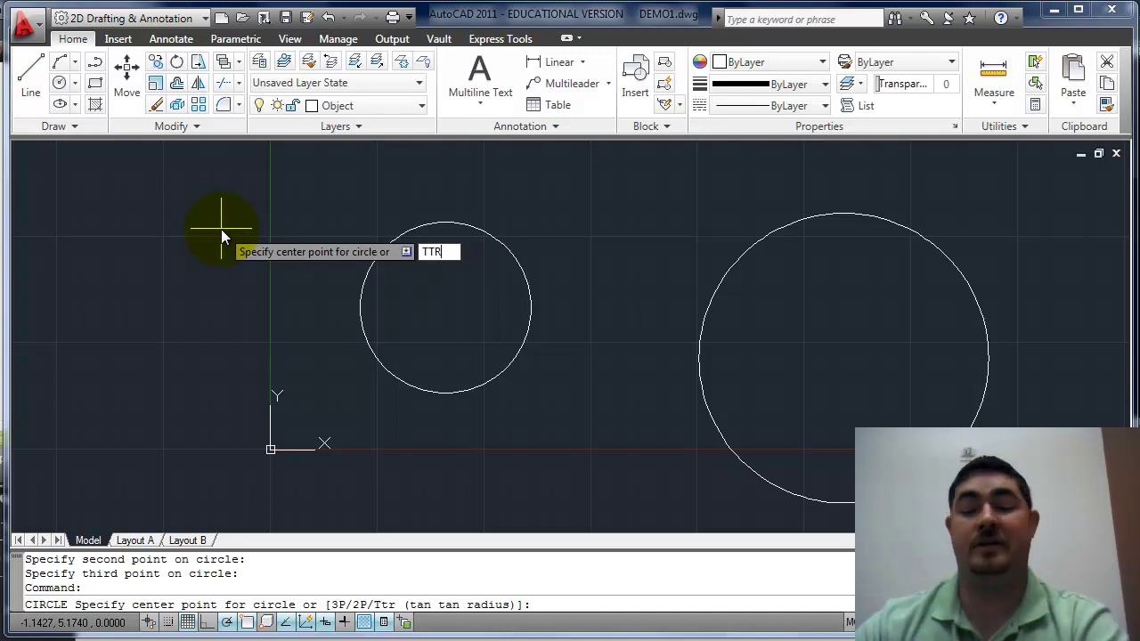
key("Return")
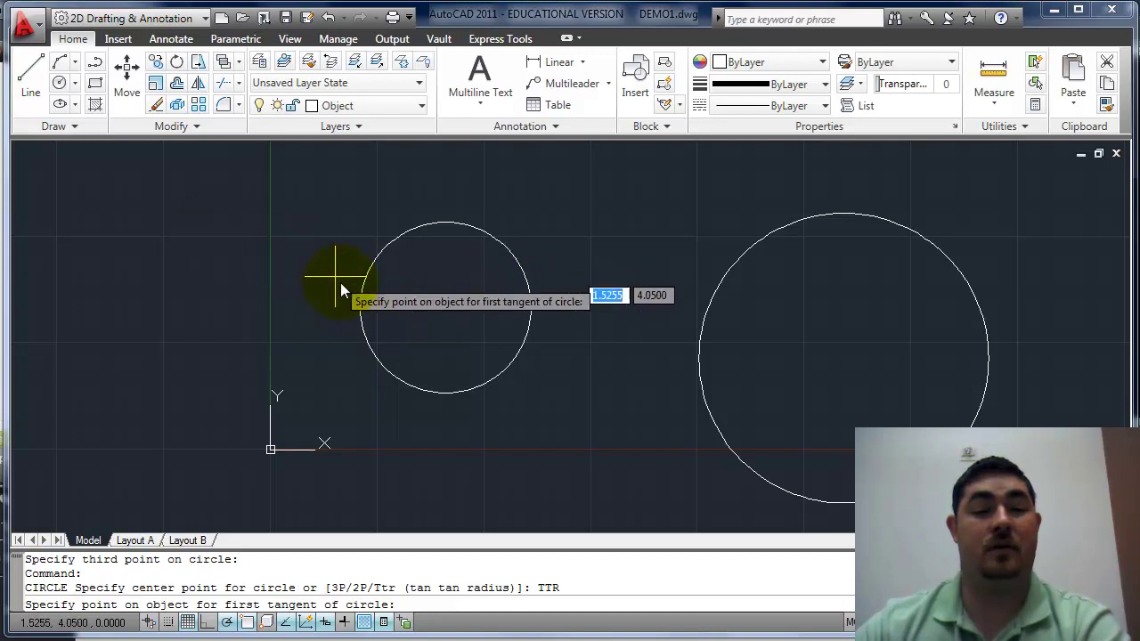
left_click(506, 372)
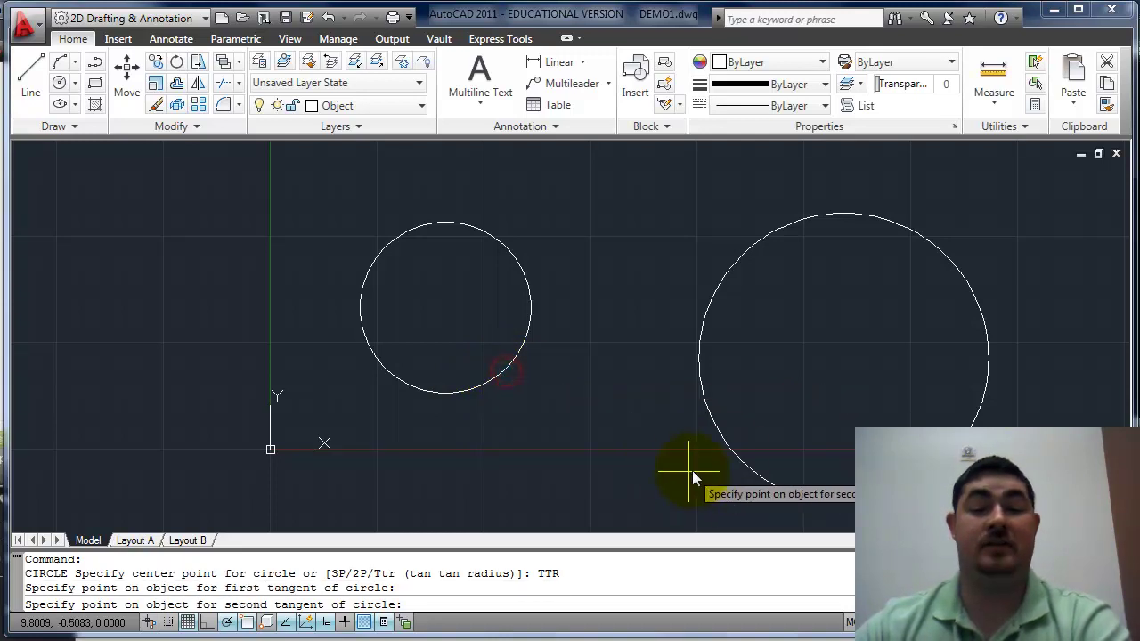
left_click(728, 448)
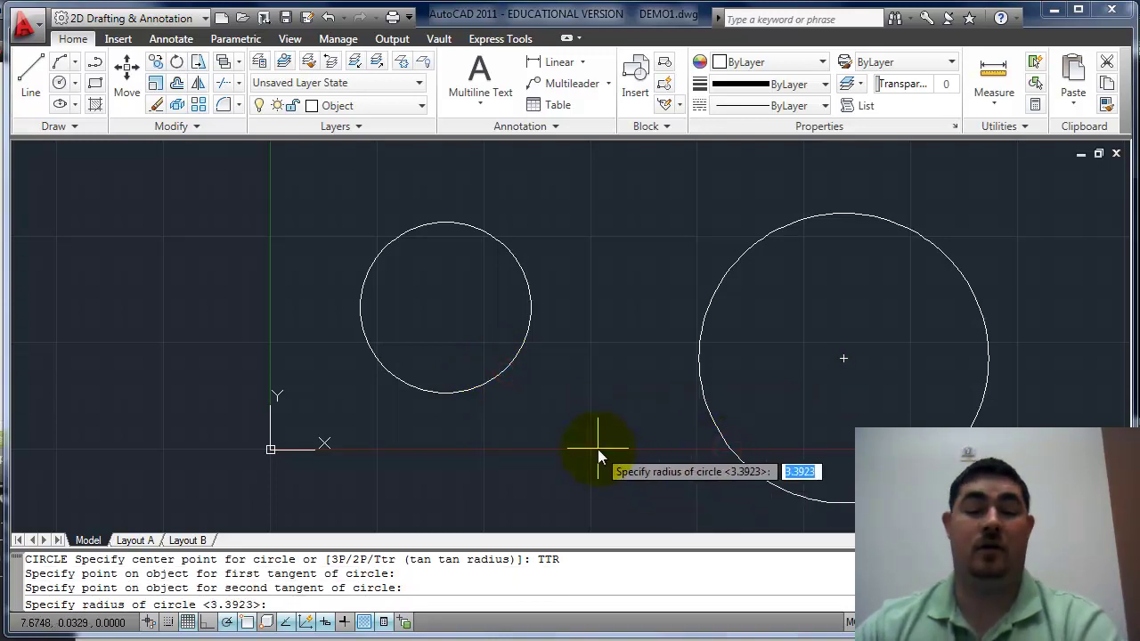
type("1")
key("Return")
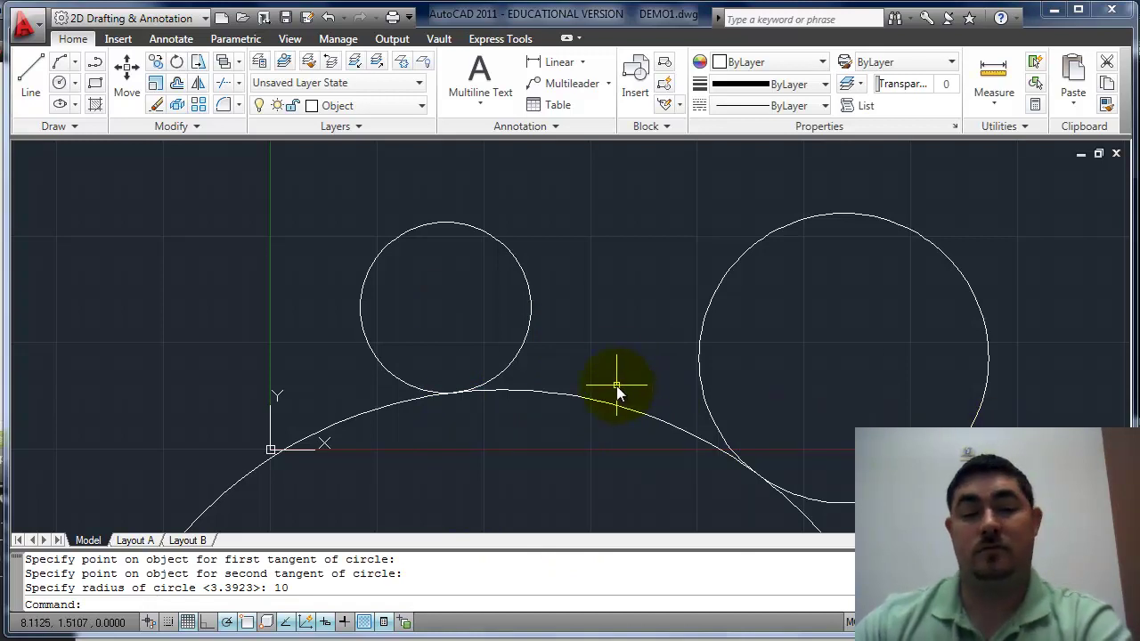
Draw a Tan, Tan, Tan circle touching the small circle, the radius-10 arc and the big circle
left_click(76, 80)
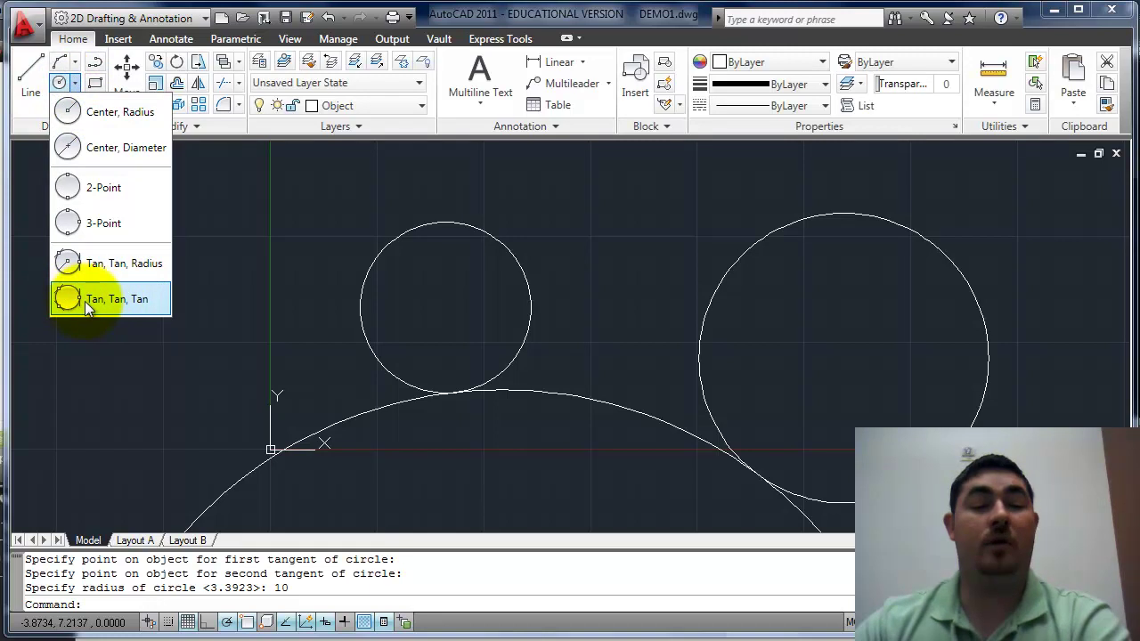
left_click(131, 297)
left_click(533, 310)
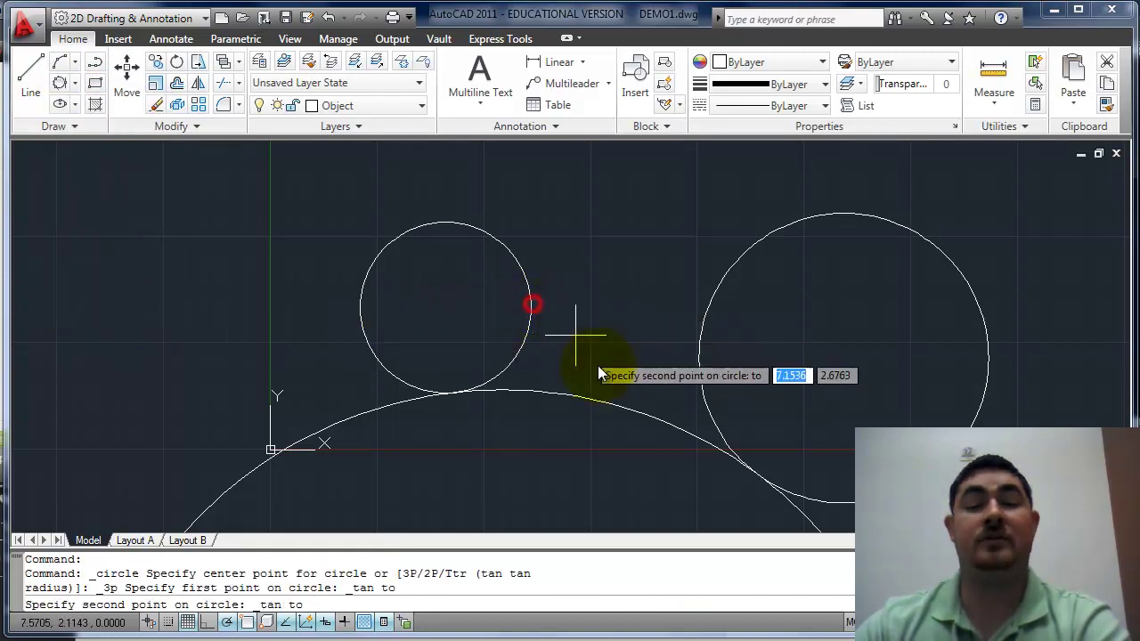
left_click(601, 405)
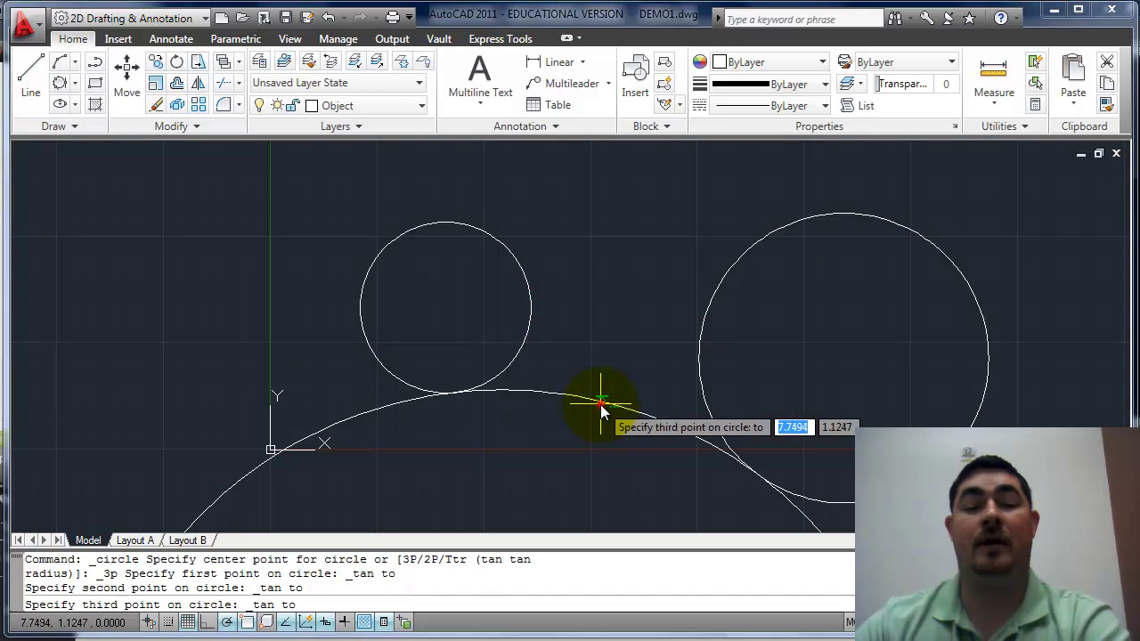
left_click(706, 318)
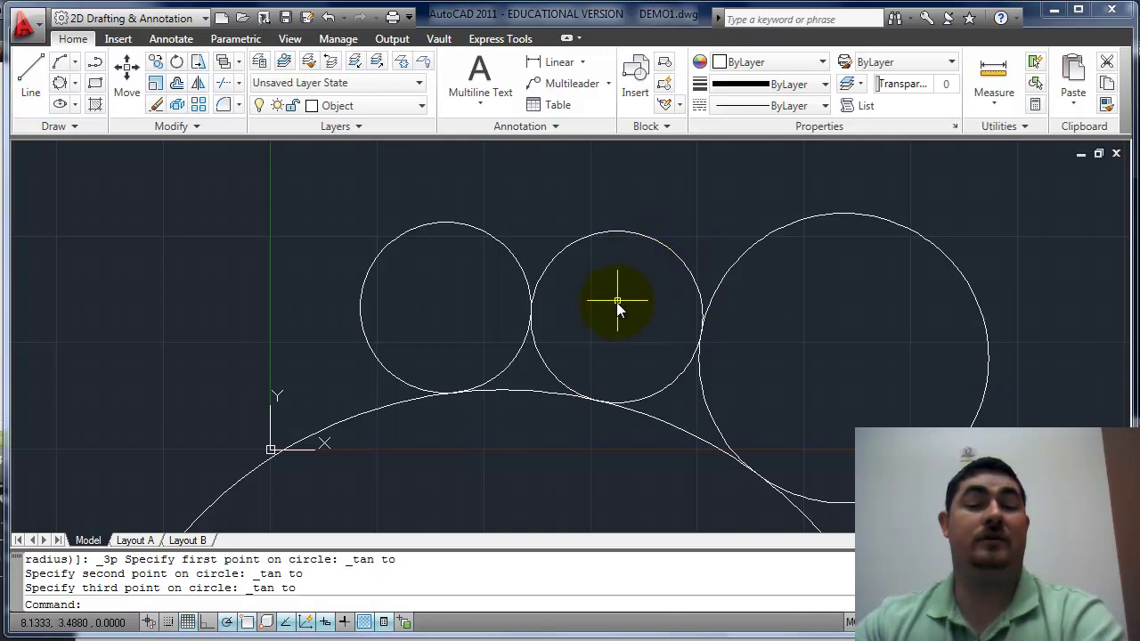
left_click(644, 238)
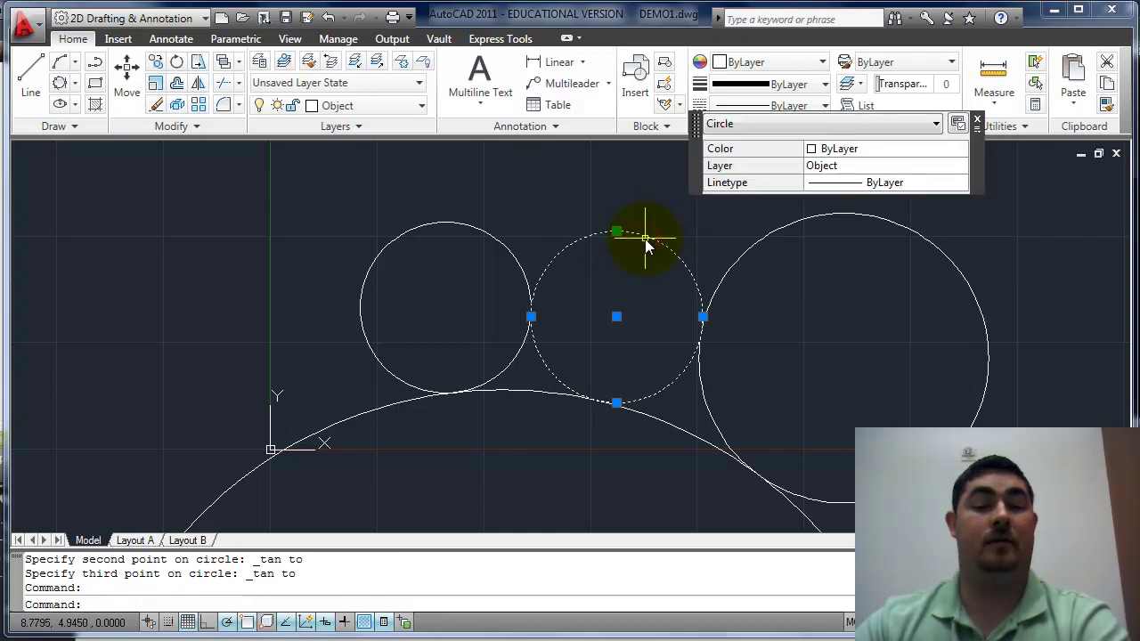
mouse_move(693, 174)
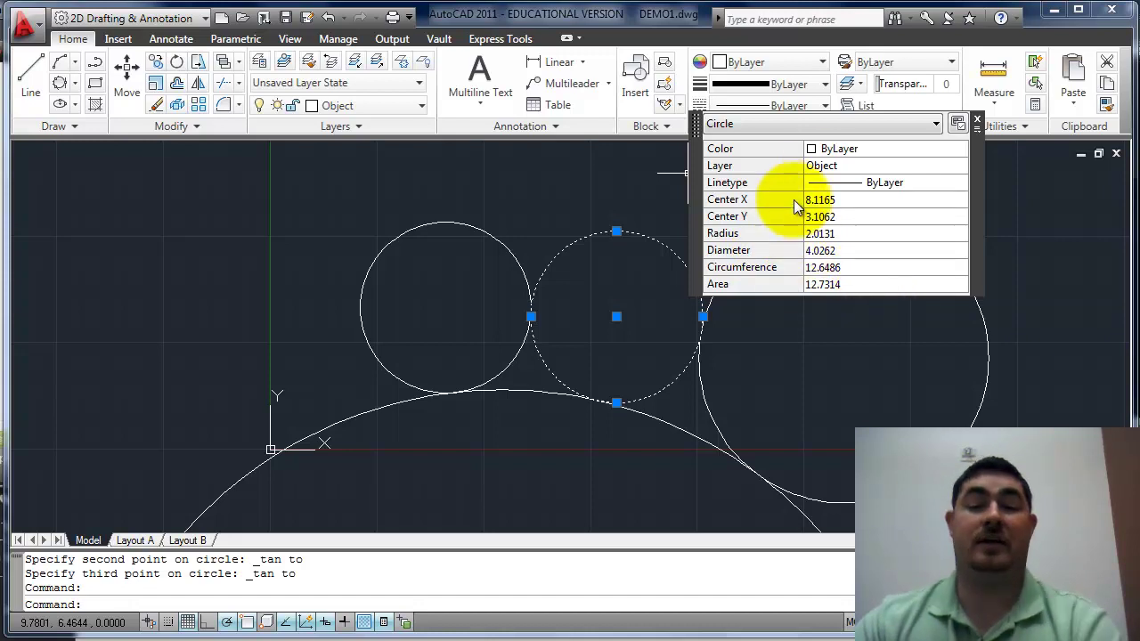
key("Escape")
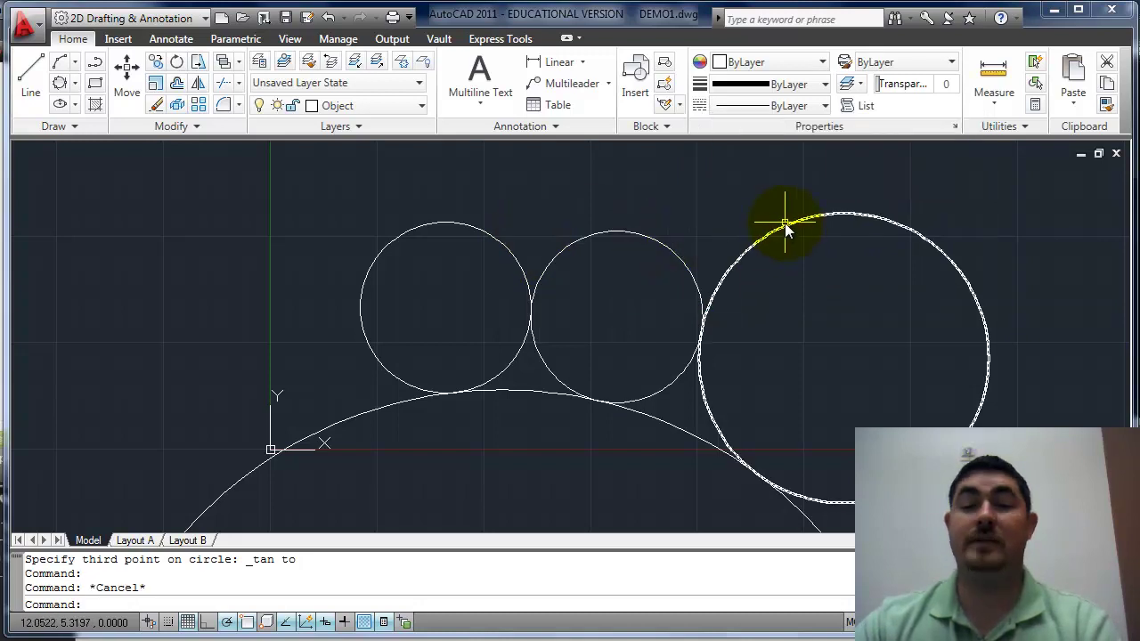
left_click(785, 223)
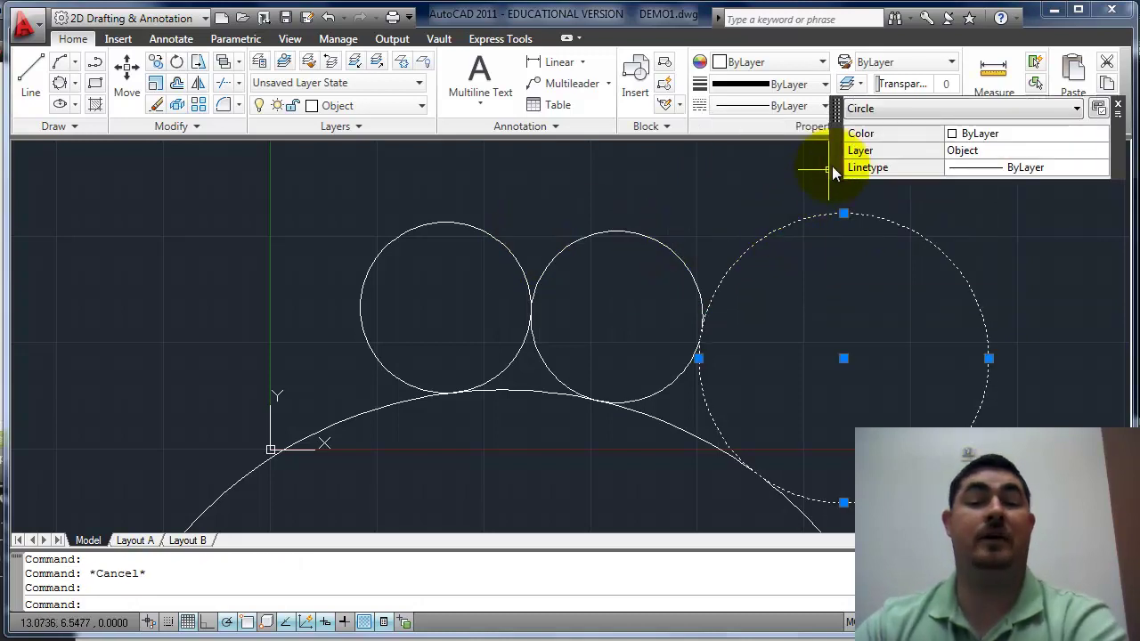
mouse_move(837, 165)
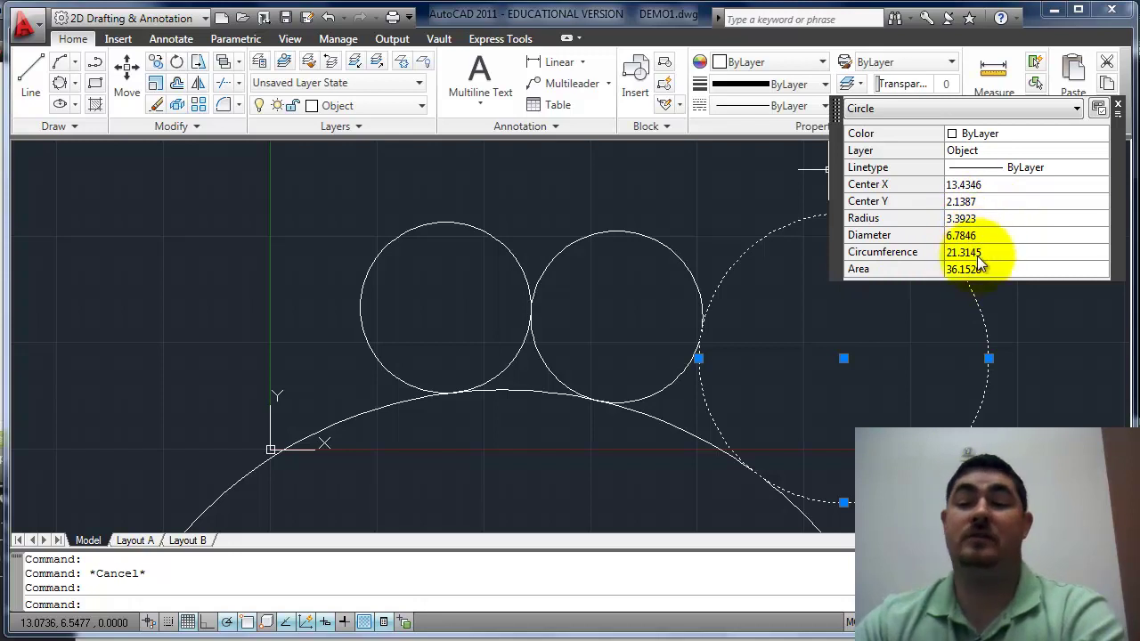
key("Escape")
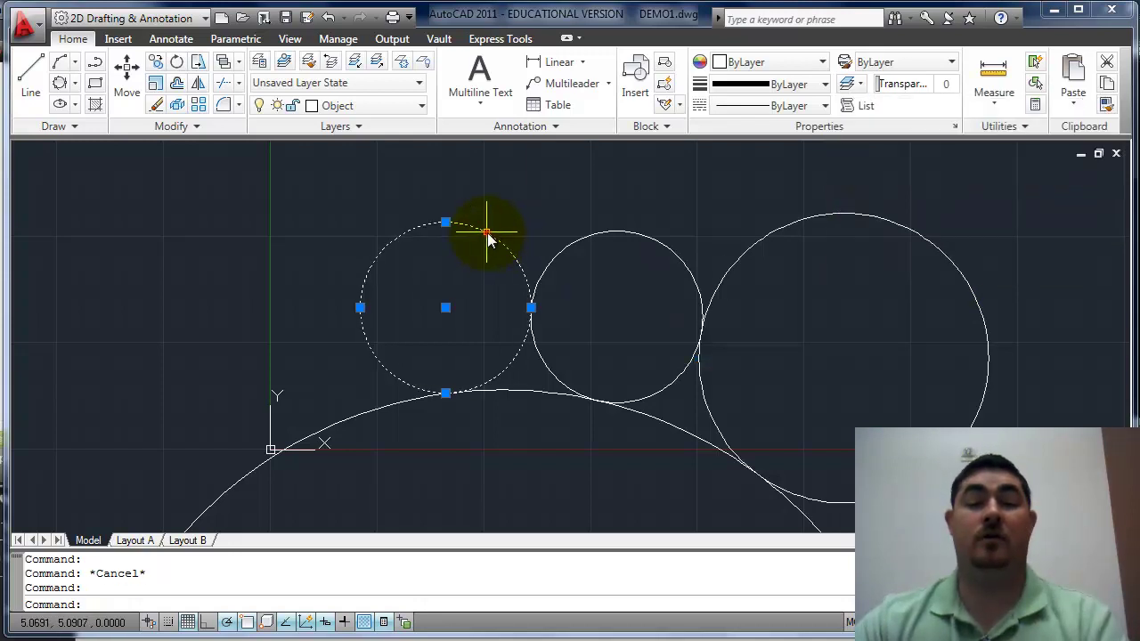
left_click(487, 233)
mouse_move(542, 169)
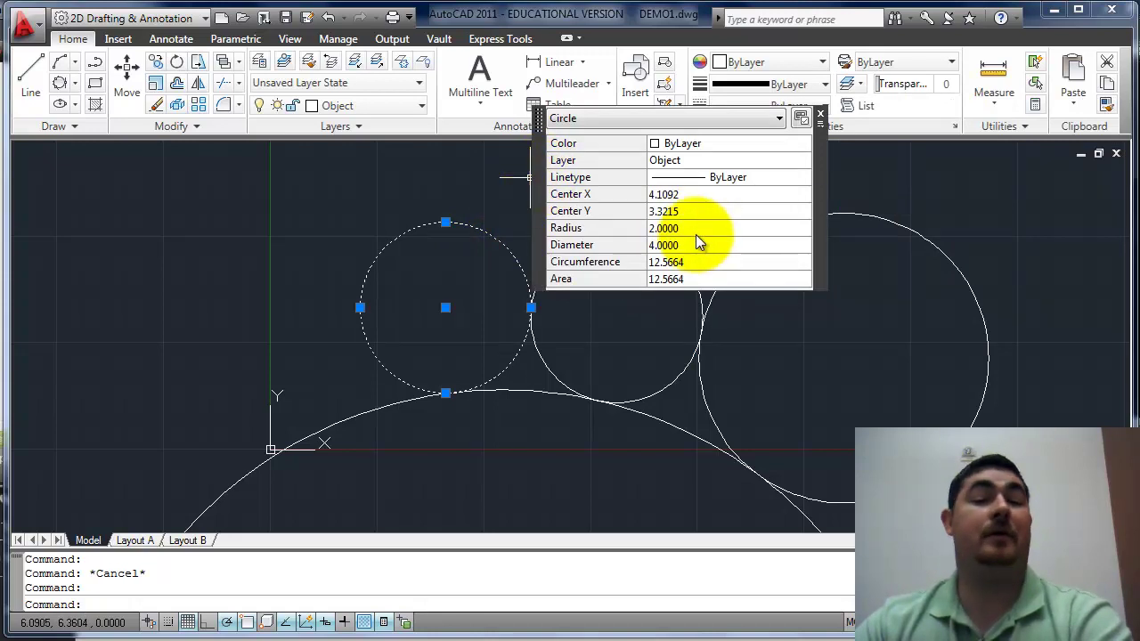
key("Escape")
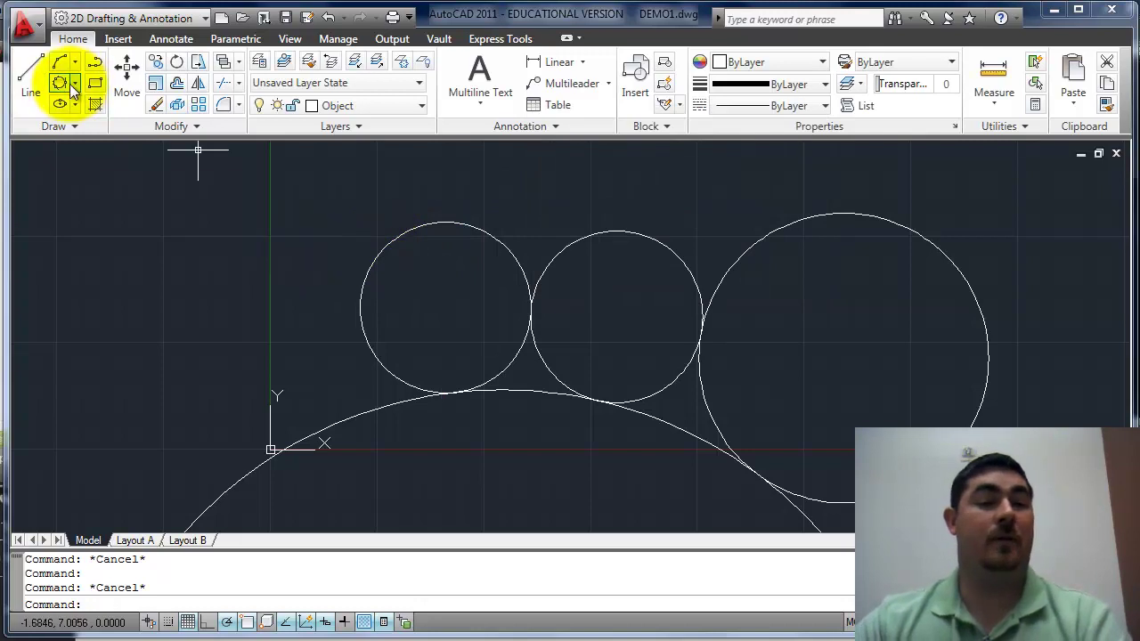
Draw a Center, Radius circle of radius 3 to the left of the others
left_click(75, 82)
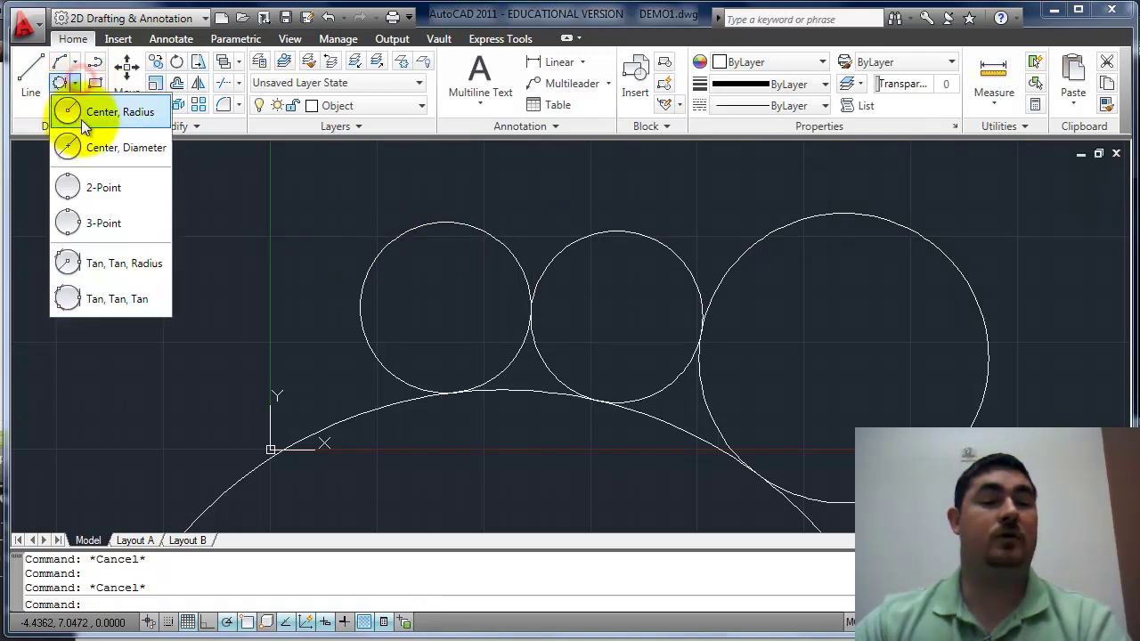
left_click(79, 107)
left_click(167, 264)
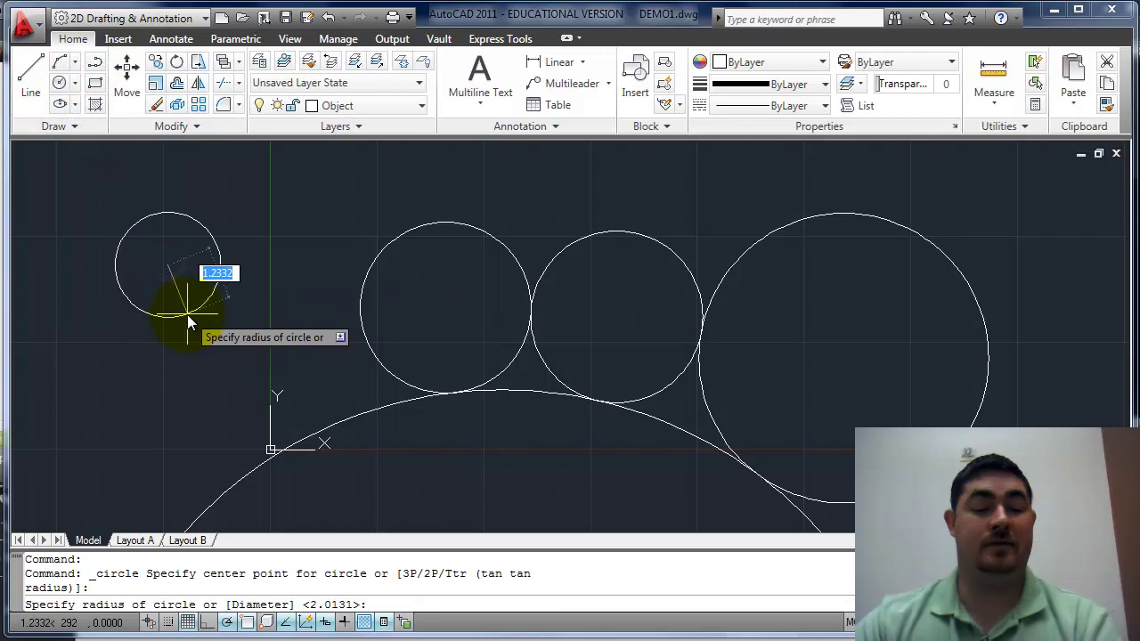
type("3")
key("Return")
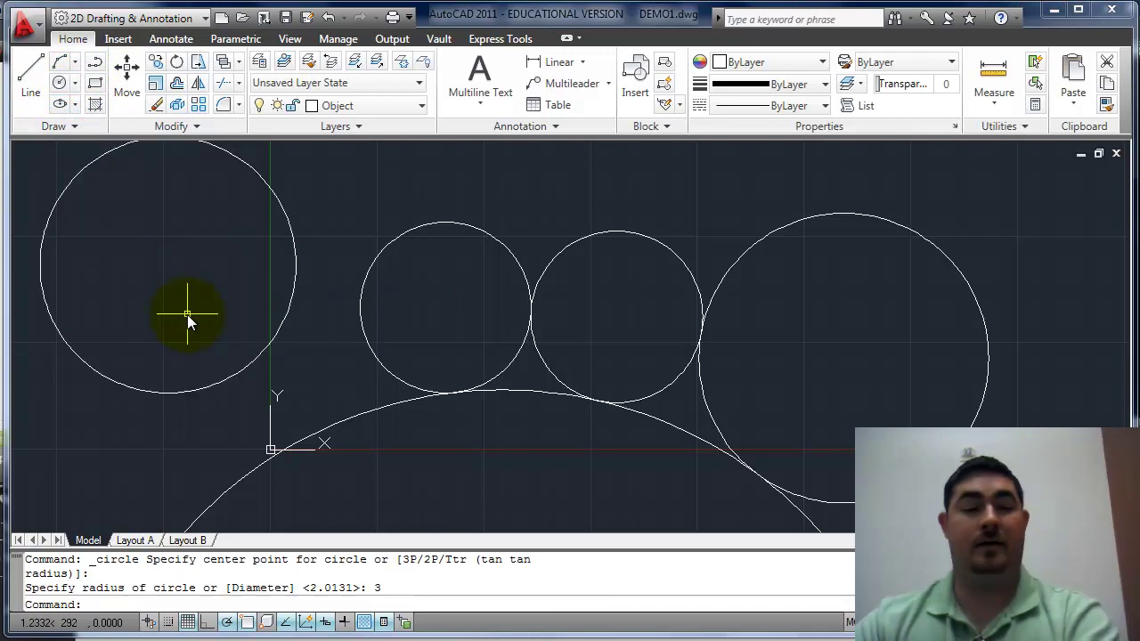
Change the new circle's diameter to 3 in Quick Properties
middle_click_drag(206, 339, 279, 346)
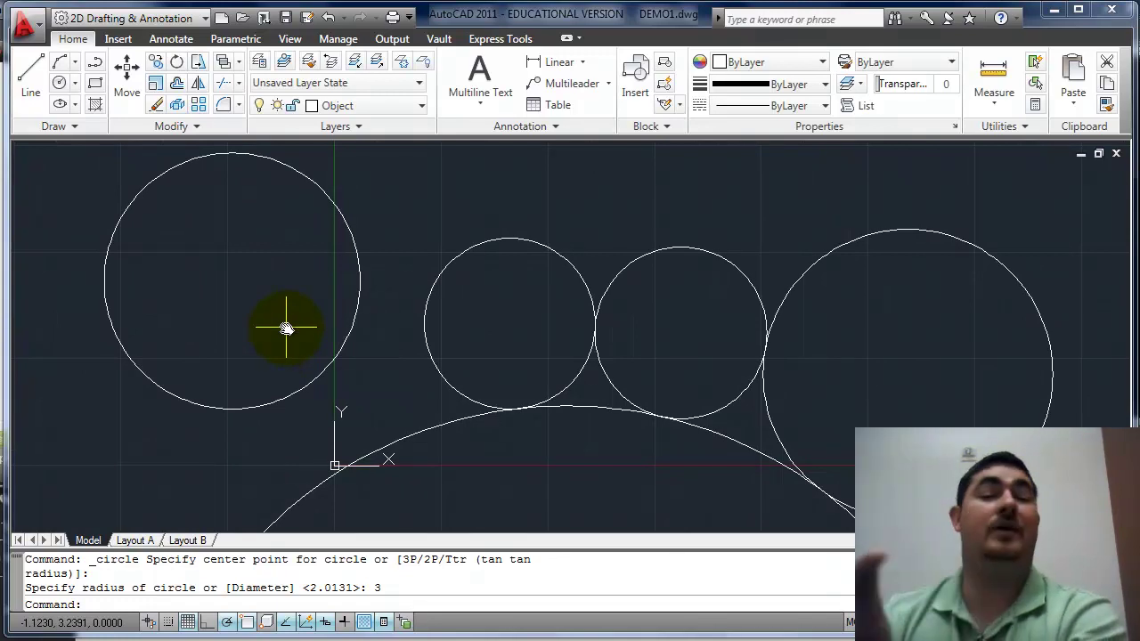
left_click(308, 178)
mouse_move(338, 130)
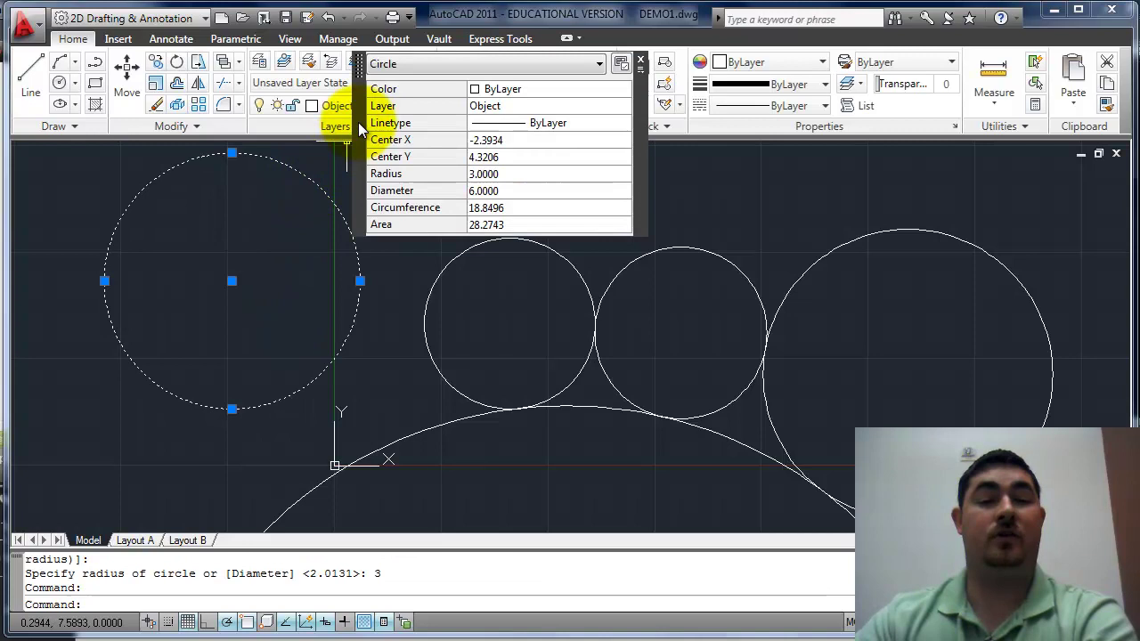
left_click(511, 192)
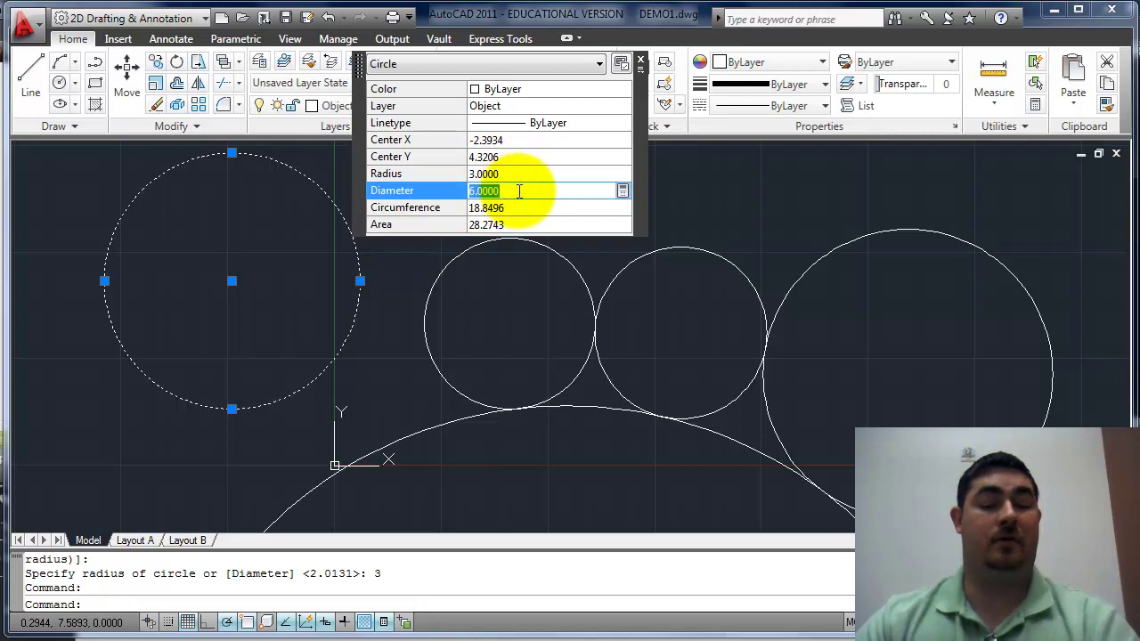
type("3")
key("Return")
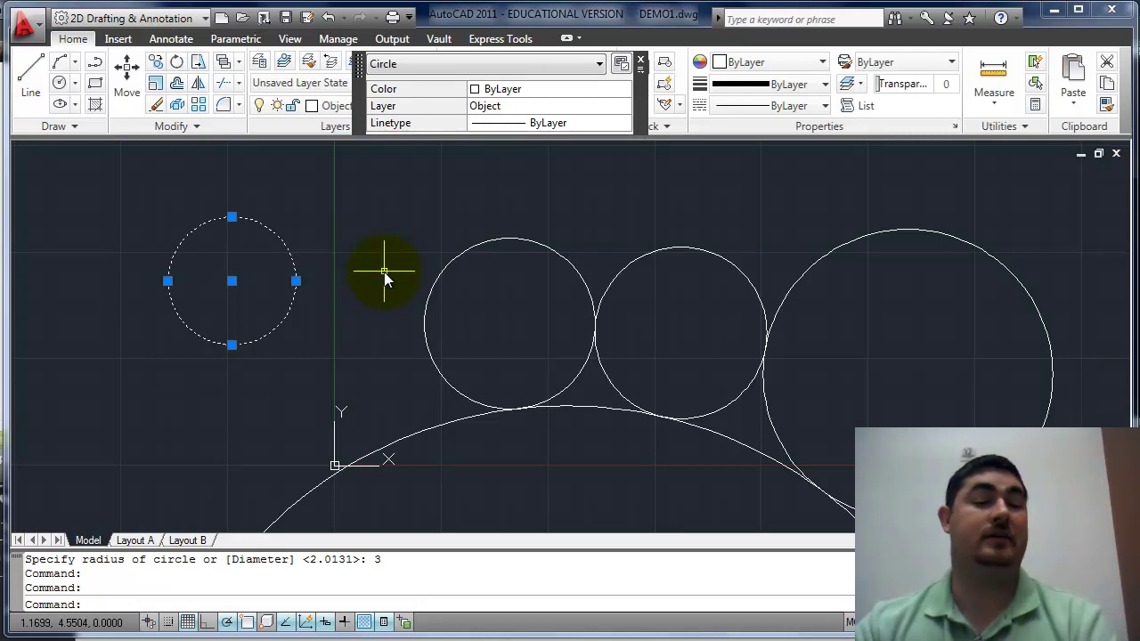
key("Escape")
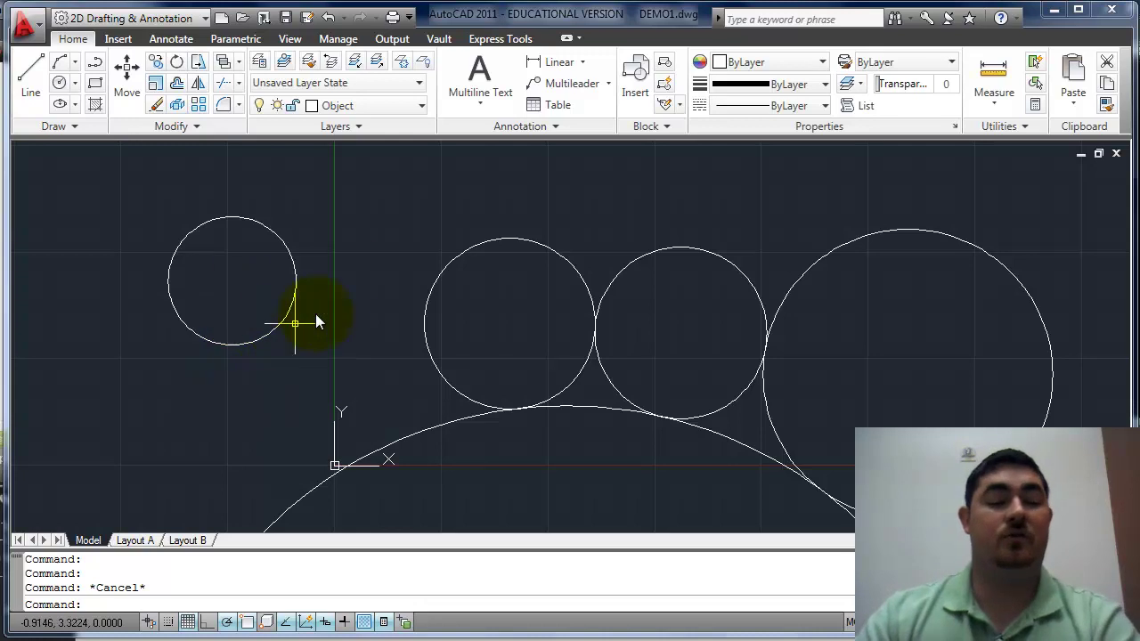
left_click(294, 260)
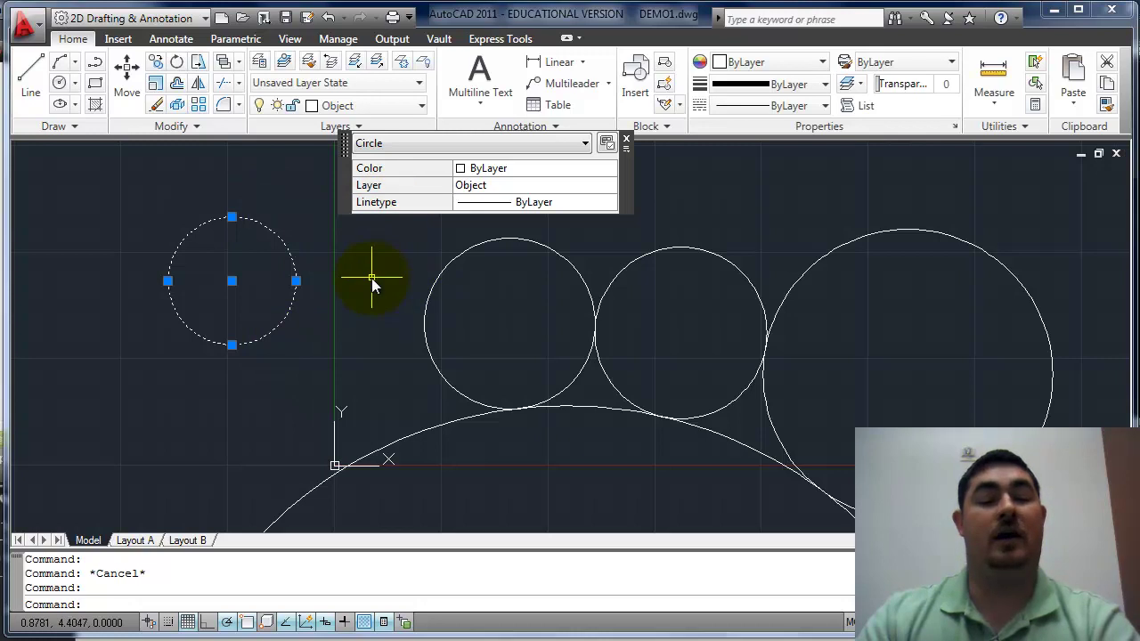
key("Escape")
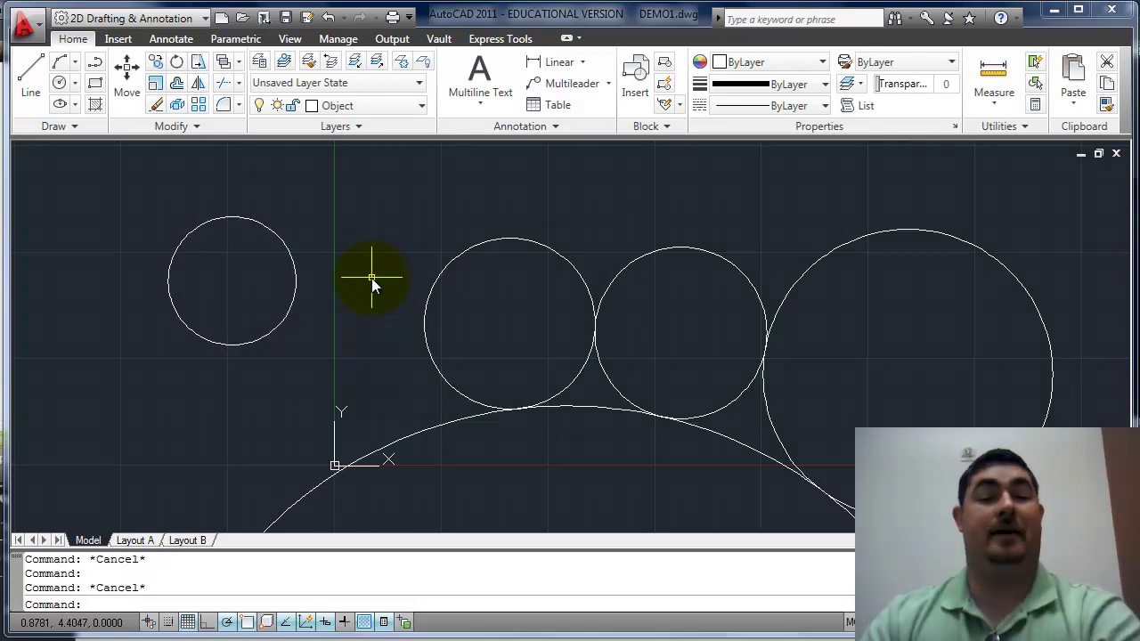